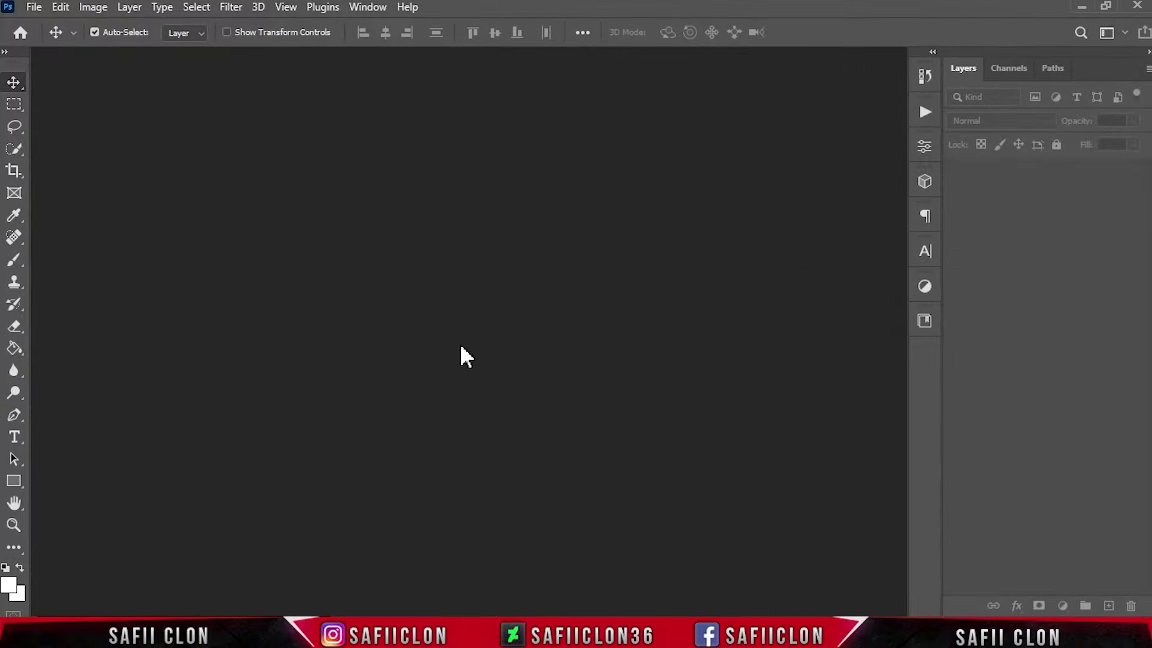
Step: Start a new document sized 2000 × 2000 px at 300 ppi
{"action": "left_click", "coordinate": [34, 11]}
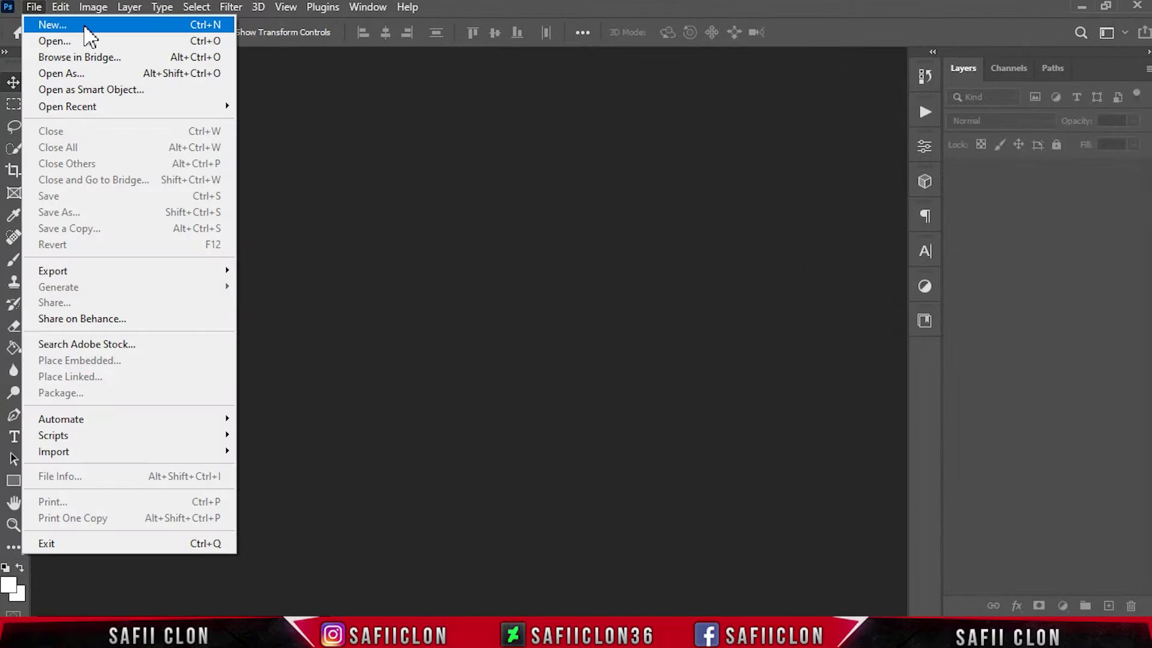
{"action": "left_click", "coordinate": [84, 23]}
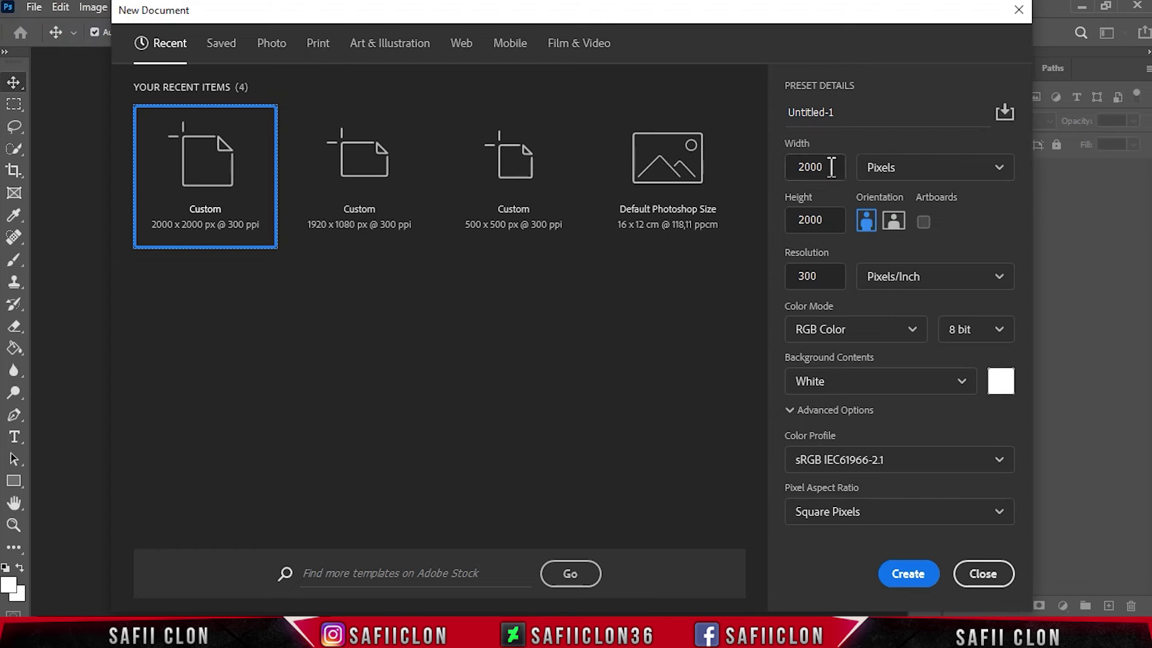
{"action": "left_click", "coordinate": [934, 167]}
{"action": "left_click", "coordinate": [896, 198]}
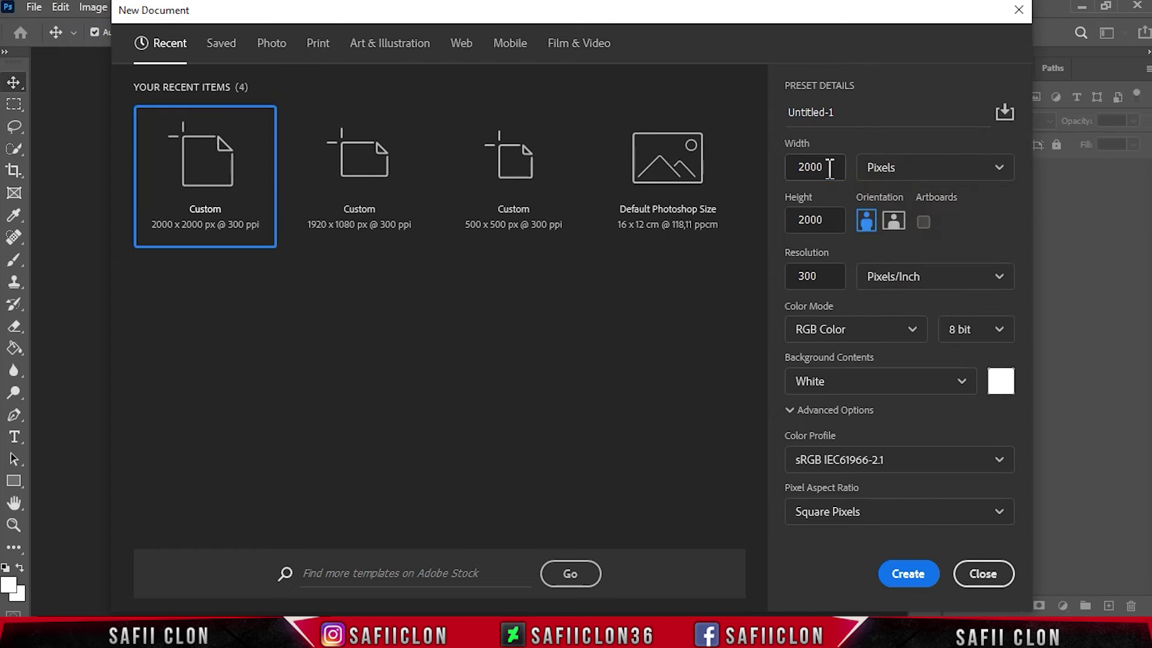
{"action": "left_click_drag", "start_coordinate": [830, 169], "coordinate": [798, 158]}
{"action": "left_click_drag", "start_coordinate": [826, 219], "coordinate": [774, 232]}
{"action": "type", "text": "2"}
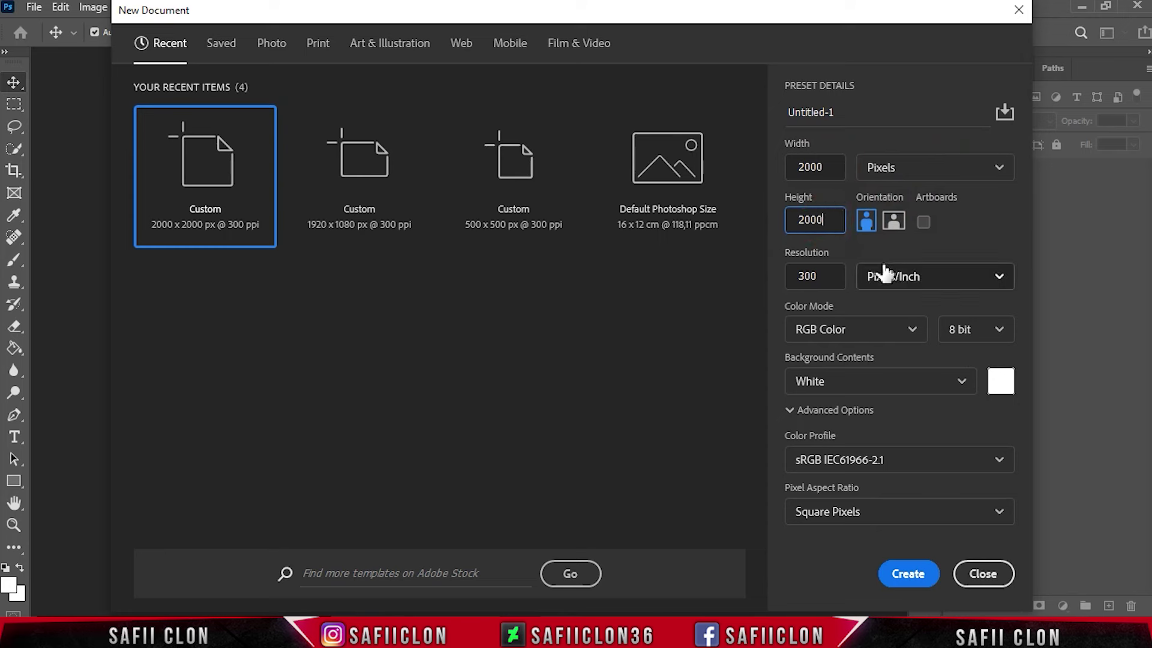
{"action": "left_click", "coordinate": [900, 275]}
{"action": "left_click", "coordinate": [897, 306]}
{"action": "double_click", "coordinate": [827, 276]}
{"action": "type", "text": "00"}
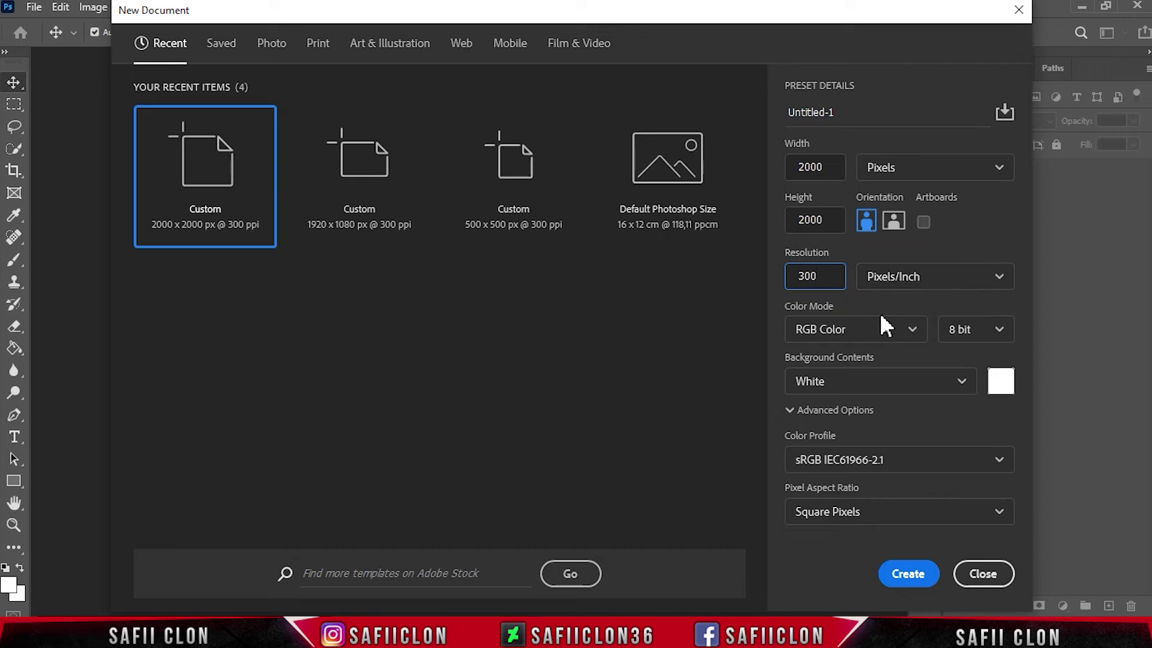
Step: Give the new document a light grey d7d7d7 background and create it
{"action": "left_click", "coordinate": [998, 390]}
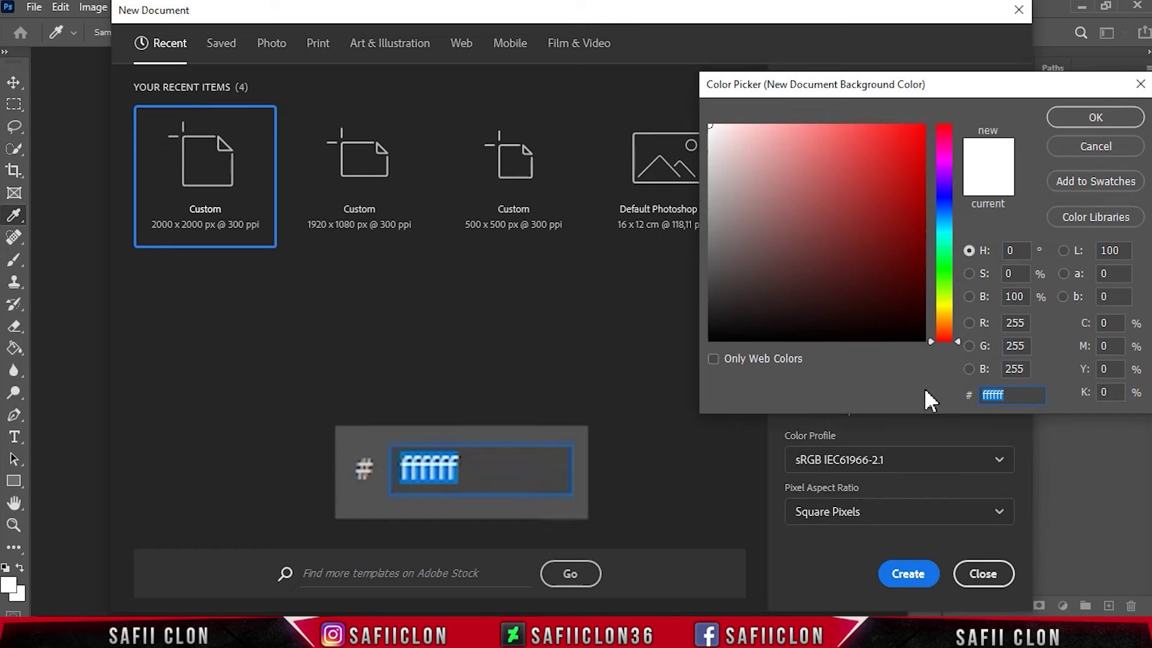
{"action": "type", "text": "d7d7"}
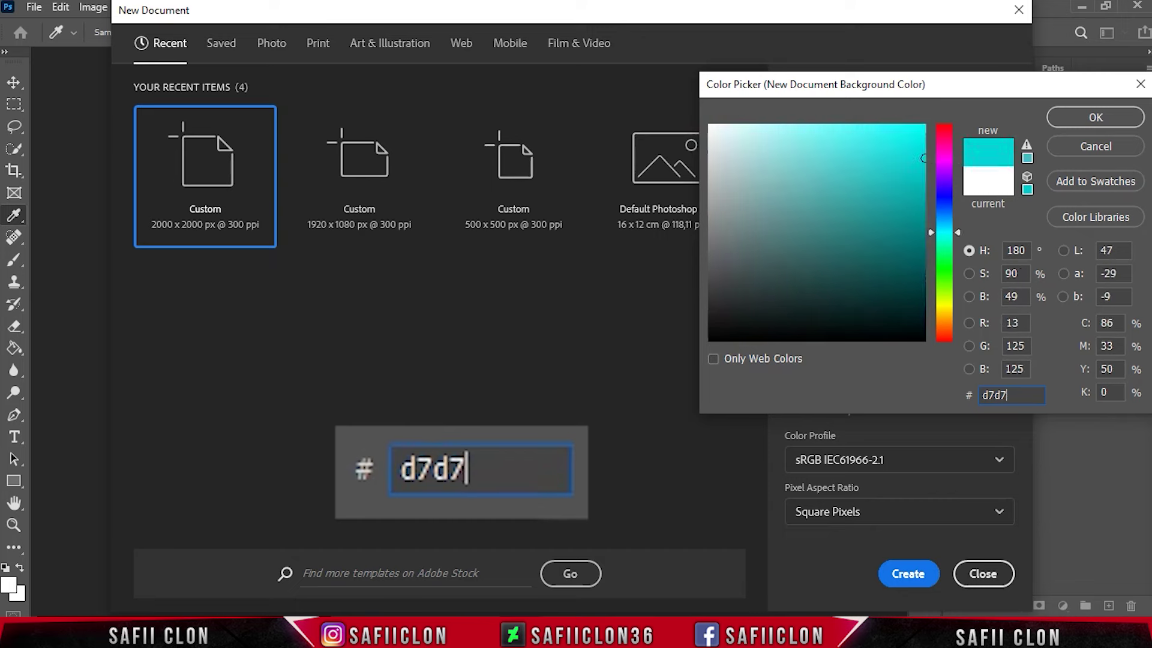
{"action": "type", "text": "d7"}
{"action": "left_click_drag", "start_coordinate": [1024, 393], "coordinate": [935, 399]}
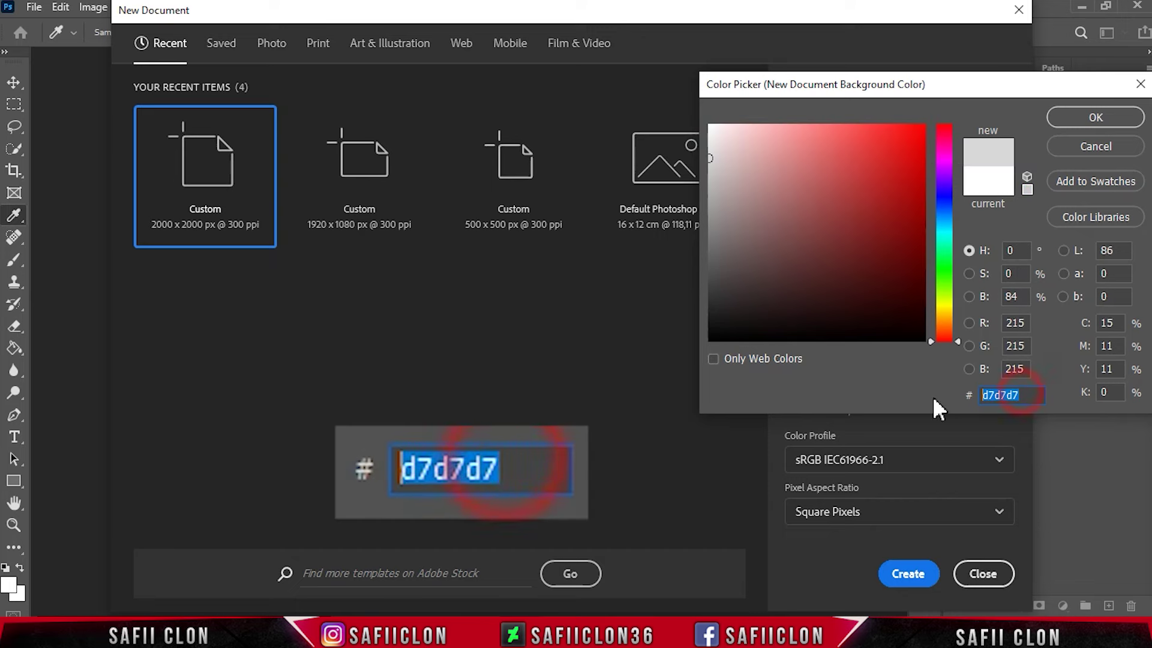
{"action": "left_click", "coordinate": [1066, 120]}
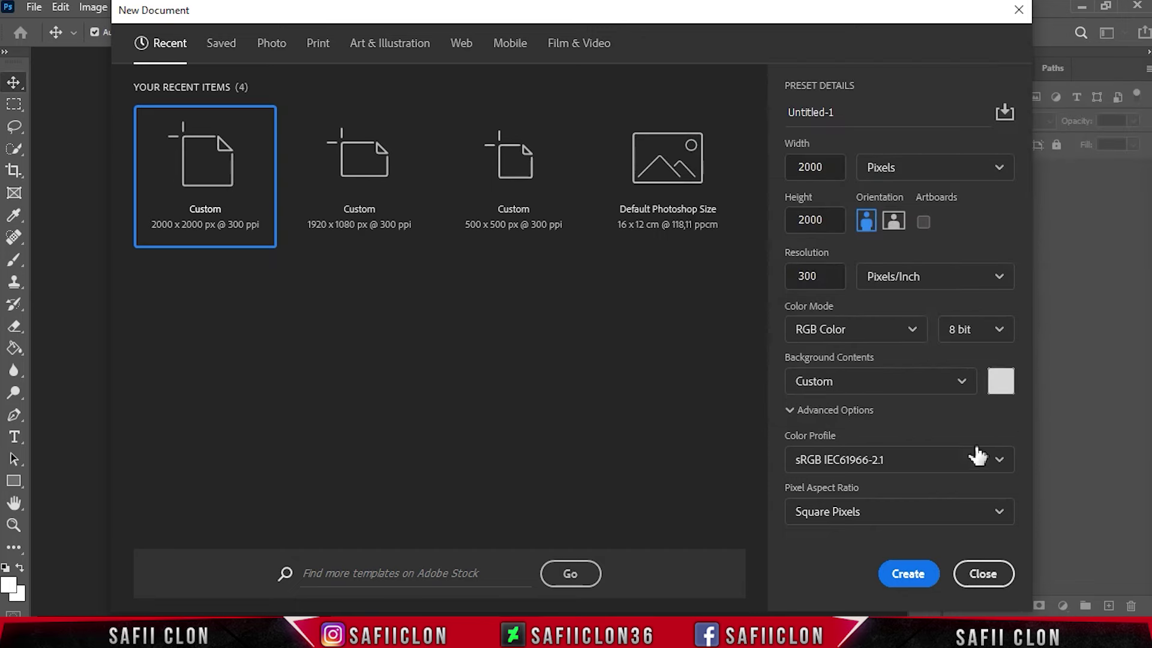
{"action": "left_click", "coordinate": [915, 575]}
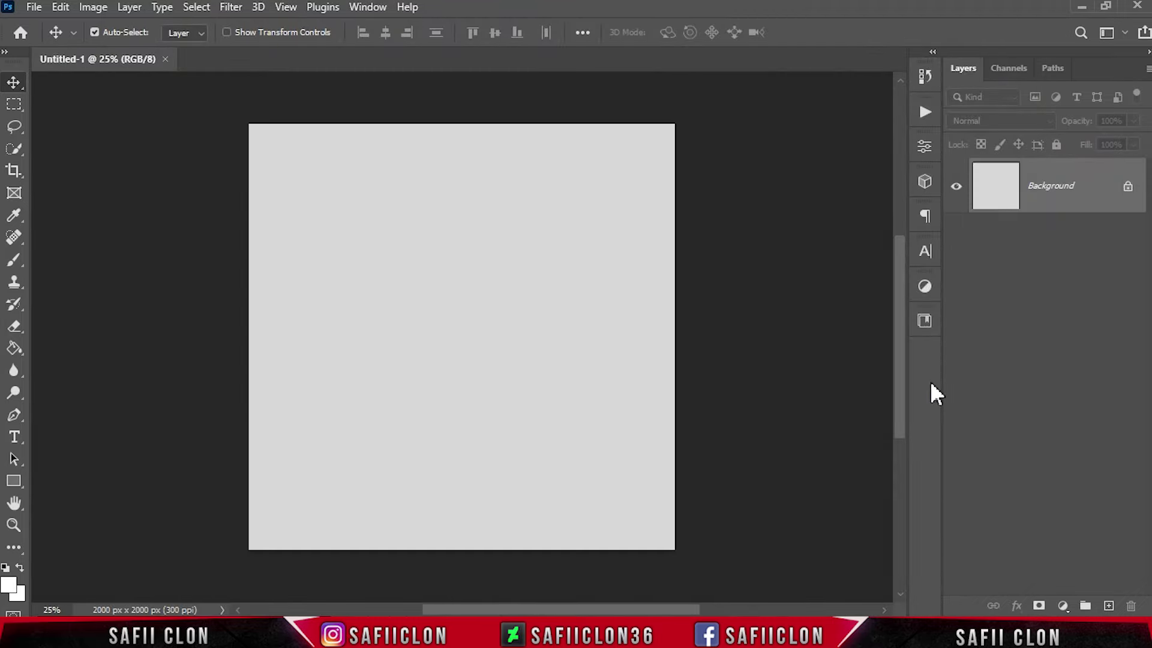
Step: Open the man's profile portrait photo
{"action": "left_click", "coordinate": [34, 7]}
{"action": "left_click", "coordinate": [79, 41]}
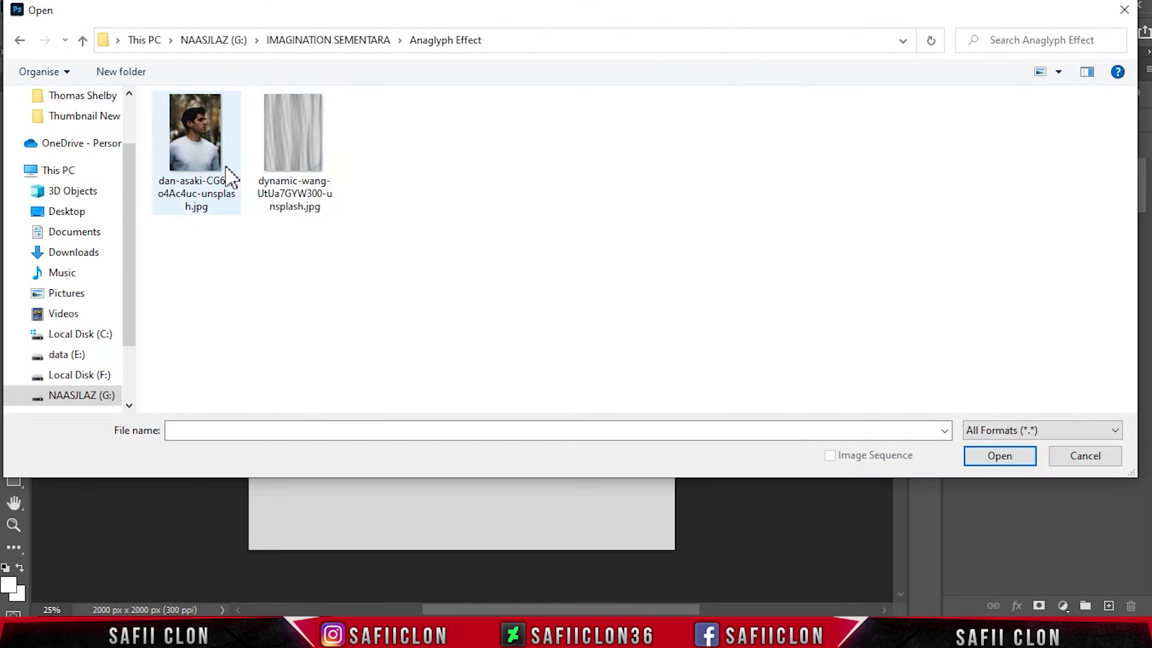
{"action": "left_click", "coordinate": [226, 174]}
{"action": "left_click", "coordinate": [999, 457]}
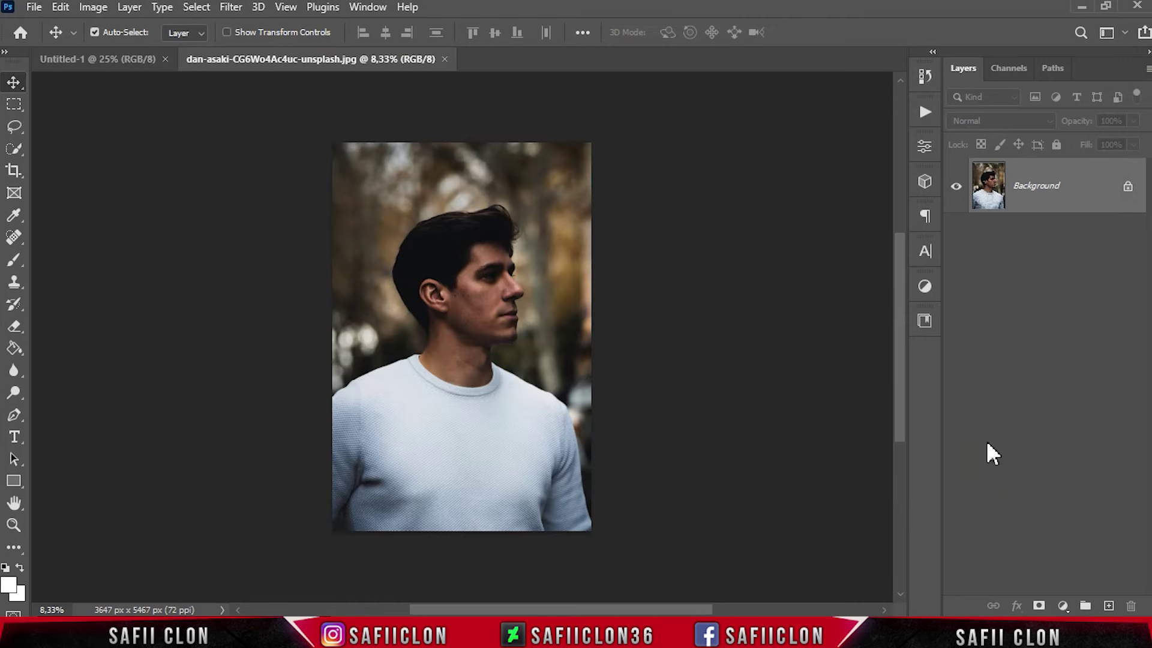
Step: Unlock the portrait layer, select the subject, and add a mask hiding the background
{"action": "left_click", "coordinate": [1128, 186]}
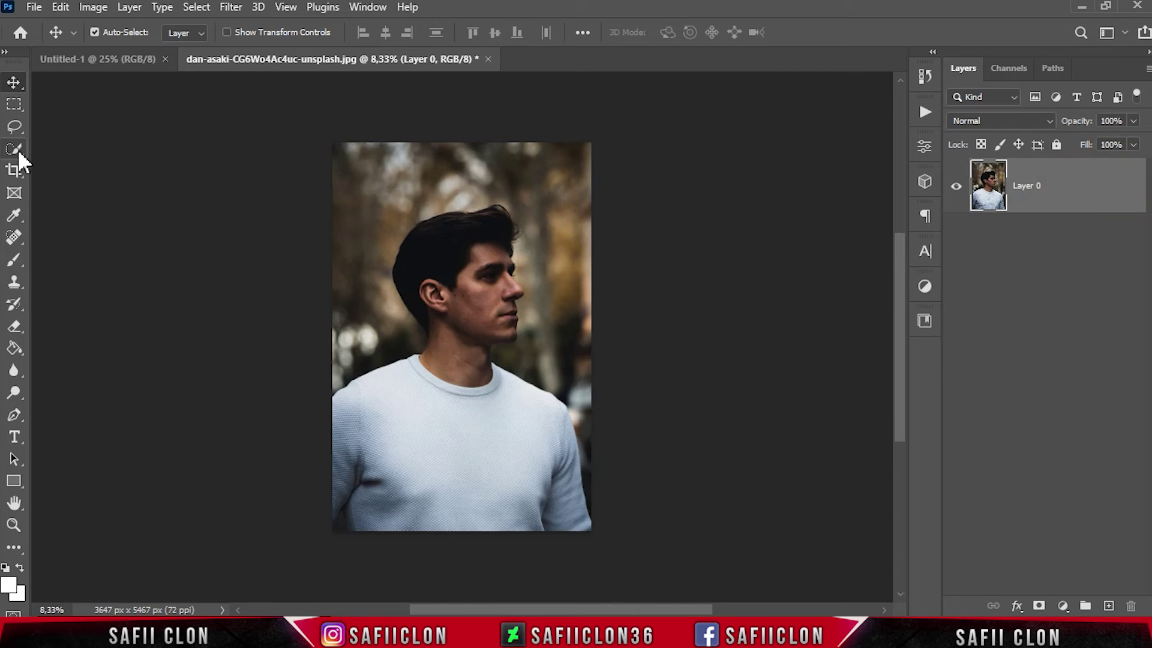
{"action": "left_click", "coordinate": [18, 154]}
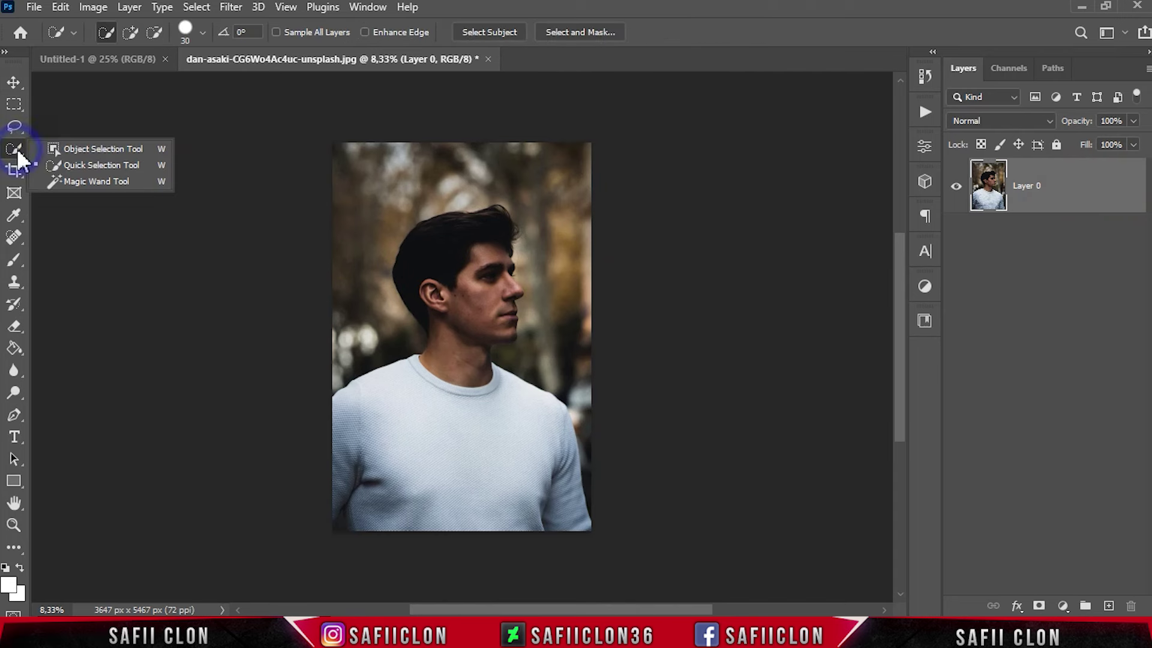
{"action": "left_click", "coordinate": [96, 164]}
{"action": "left_click", "coordinate": [504, 33]}
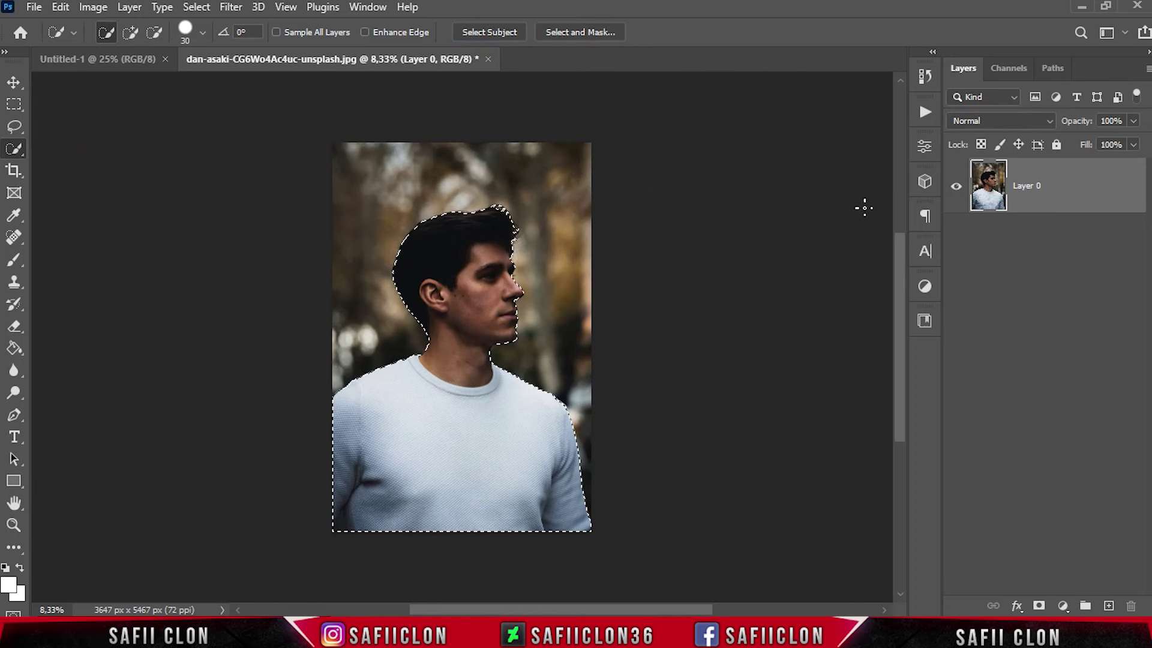
{"action": "left_click", "coordinate": [1038, 605]}
{"action": "left_click_drag", "start_coordinate": [1099, 193], "coordinate": [93, 58]}
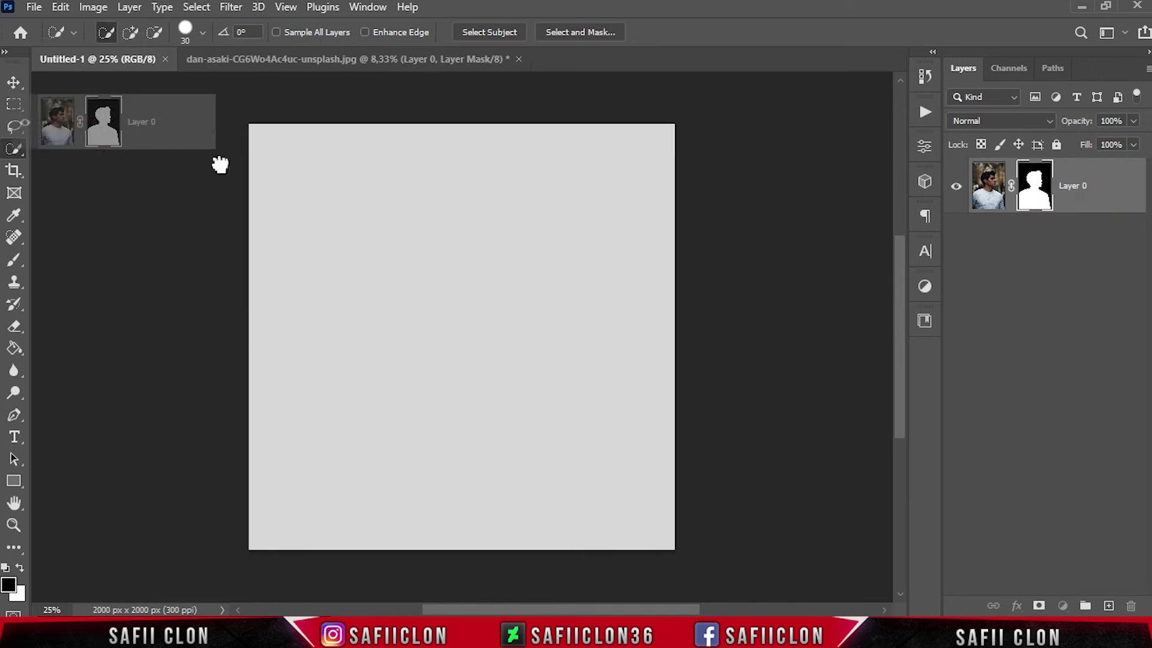
Step: Drop the cut-out man onto the grey canvas, scaled to about 57% with head and shoulders centred
{"action": "left_click_drag", "start_coordinate": [93, 58], "coordinate": [489, 334]}
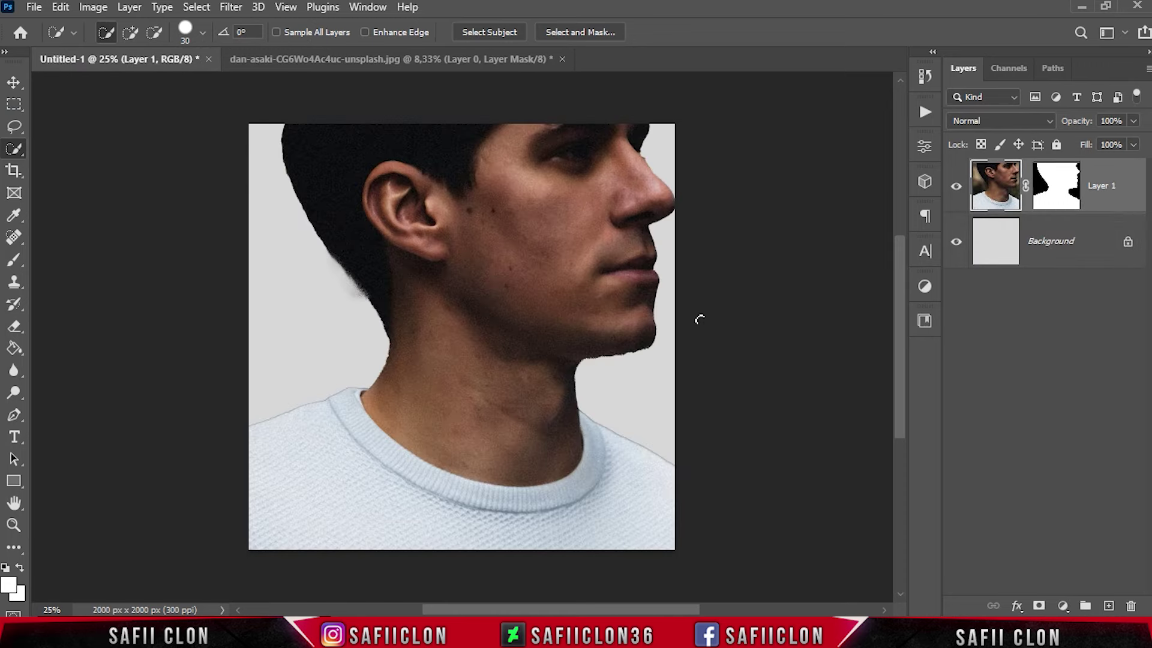
{"action": "key", "text": "ctrl+minus"}
{"action": "key", "text": "ctrl+minus"}
{"action": "key", "text": "ctrl+minus"}
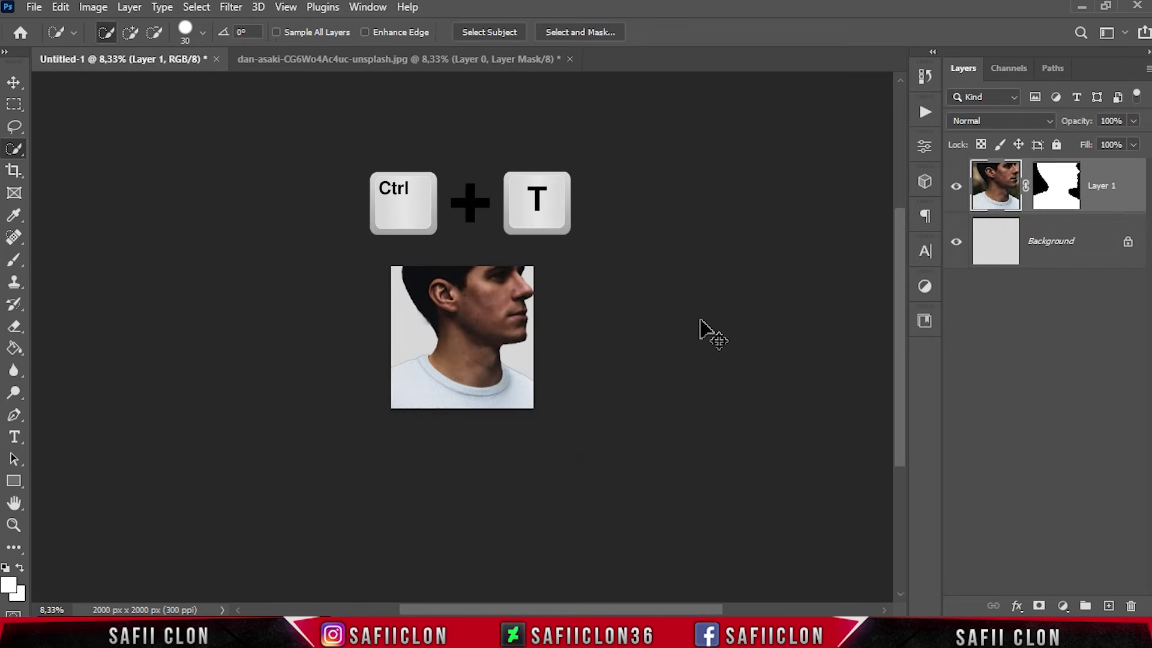
{"action": "key", "text": "ctrl+t"}
{"action": "left_click_drag", "start_coordinate": [541, 319], "coordinate": [530, 360]}
{"action": "mouse_move", "coordinate": [585, 191]}
{"action": "left_mouse_down"}
{"action": "mouse_move", "coordinate": [540, 235]}
{"action": "mouse_move", "coordinate": [514, 308]}
{"action": "left_mouse_up"}
{"action": "key", "text": "ctrl+plus"}
{"action": "key", "text": "ctrl+plus"}
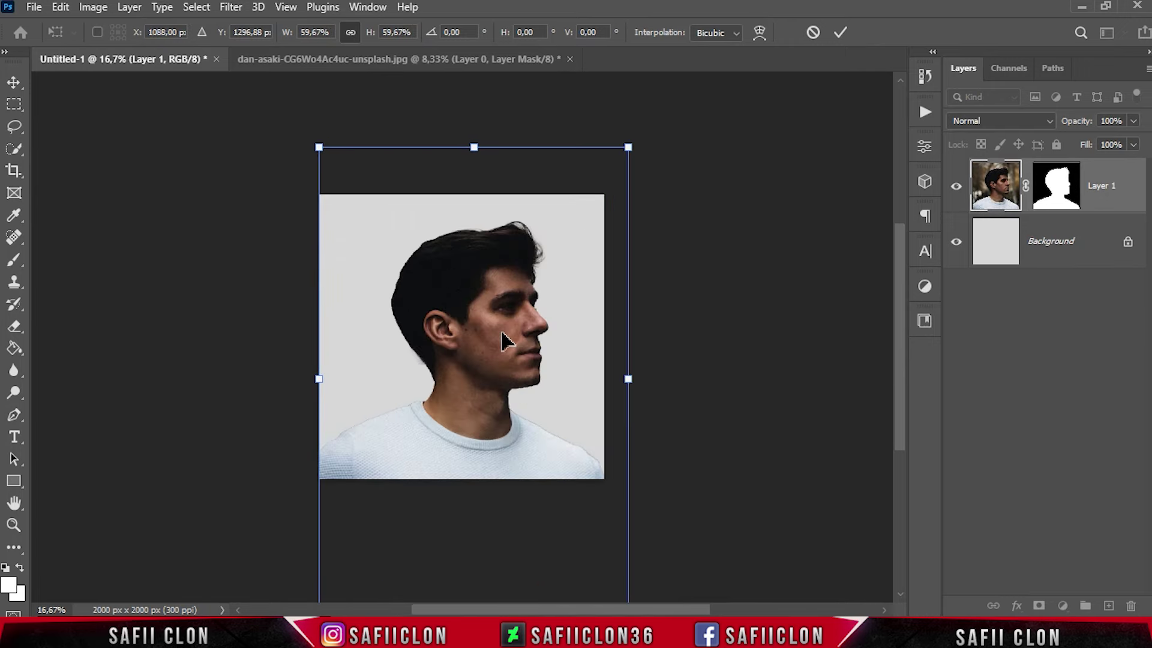
{"action": "mouse_move", "coordinate": [628, 147]}
{"action": "left_mouse_down"}
{"action": "mouse_move", "coordinate": [631, 185]}
{"action": "mouse_move", "coordinate": [643, 167]}
{"action": "left_mouse_up"}
{"action": "left_click_drag", "start_coordinate": [540, 314], "coordinate": [544, 291]}
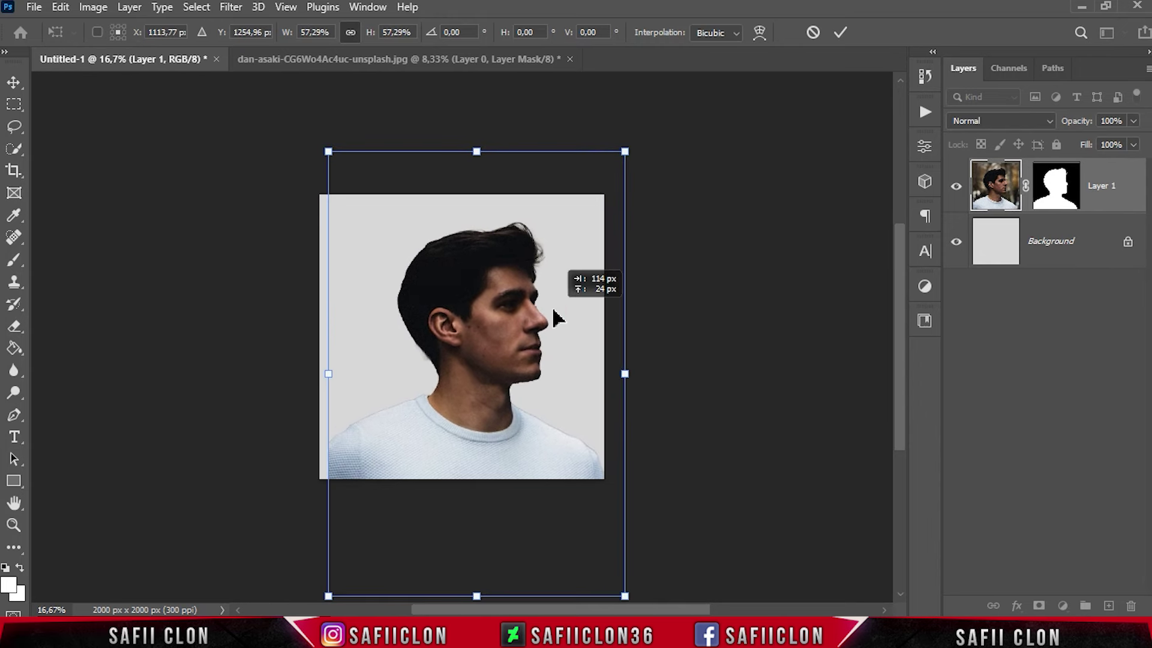
{"action": "double_click", "coordinate": [539, 289]}
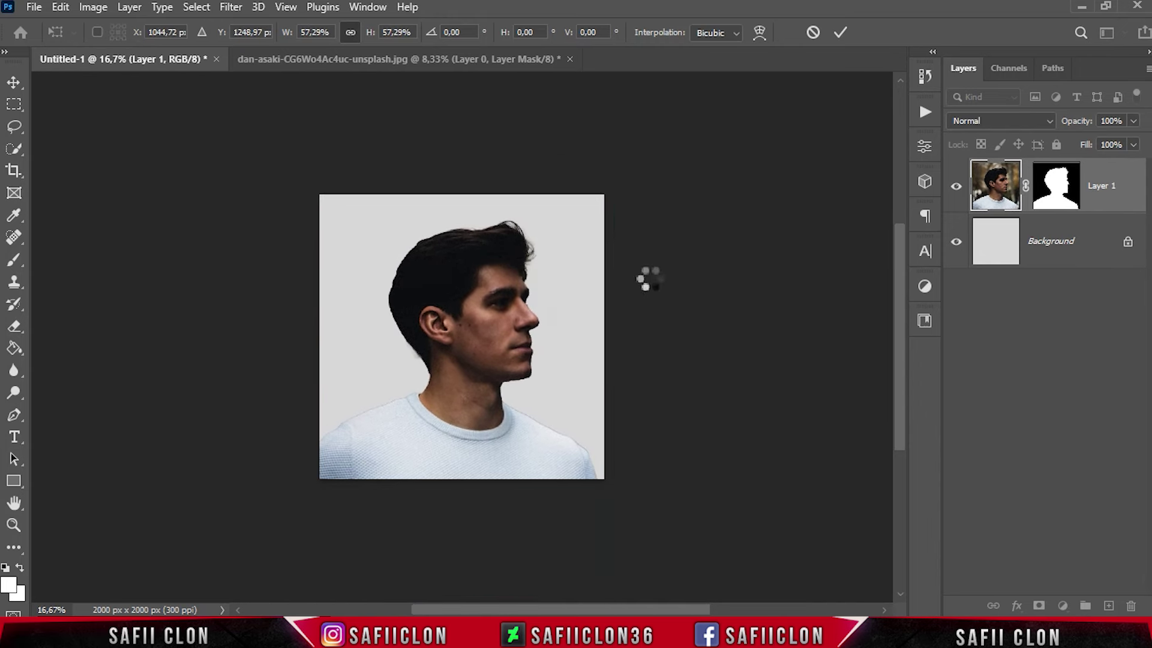
{"action": "key", "text": "w"}
{"action": "key", "text": "ctrl+plus"}
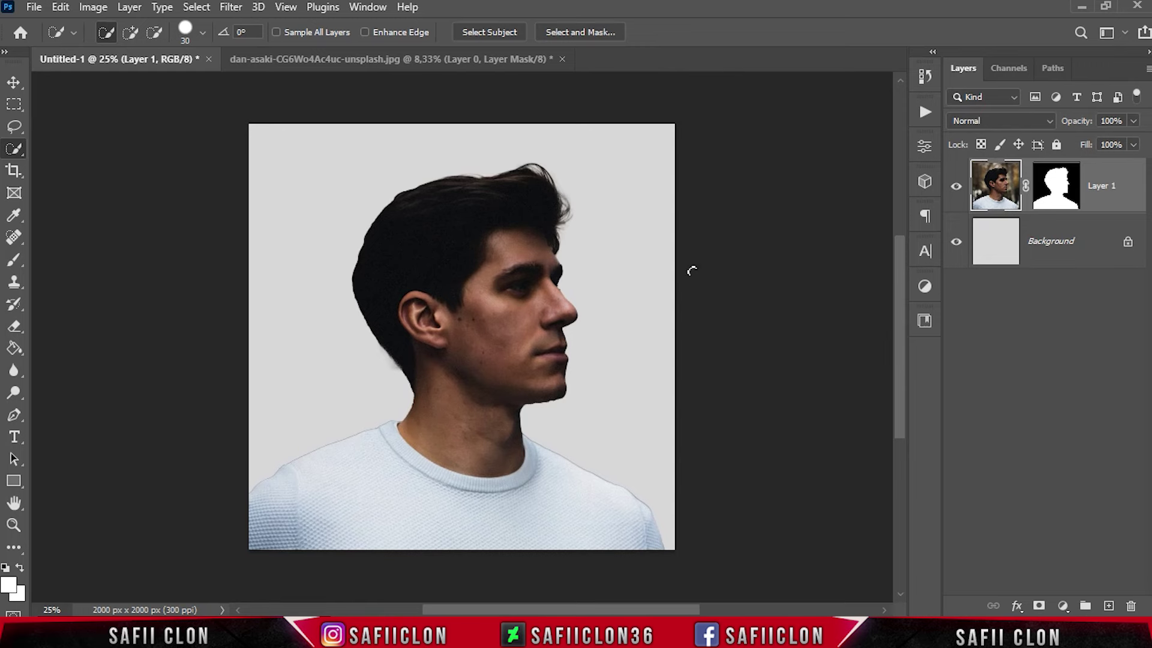
Step: Refine the portrait mask with On Layers view, Shift Edge -23% and 0.9 px feather
{"action": "left_click", "coordinate": [1059, 190]}
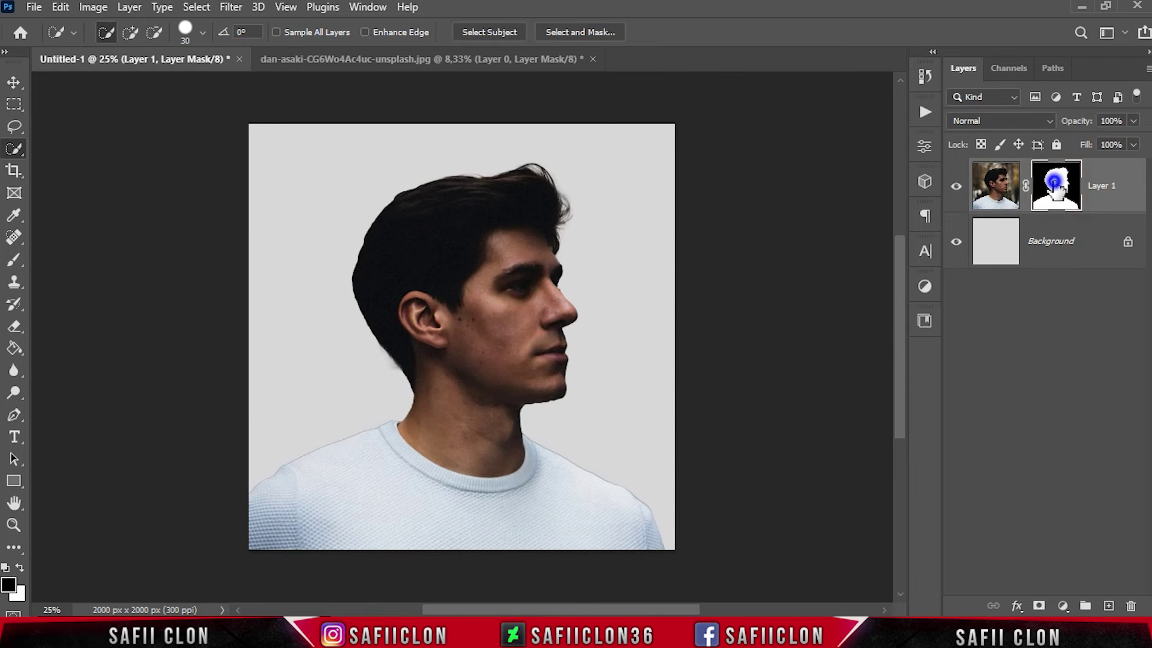
{"action": "right_click", "coordinate": [1057, 188]}
{"action": "left_click", "coordinate": [1043, 308]}
{"action": "left_click_drag", "start_coordinate": [1139, 314], "coordinate": [1146, 123]}
{"action": "left_click", "coordinate": [988, 147]}
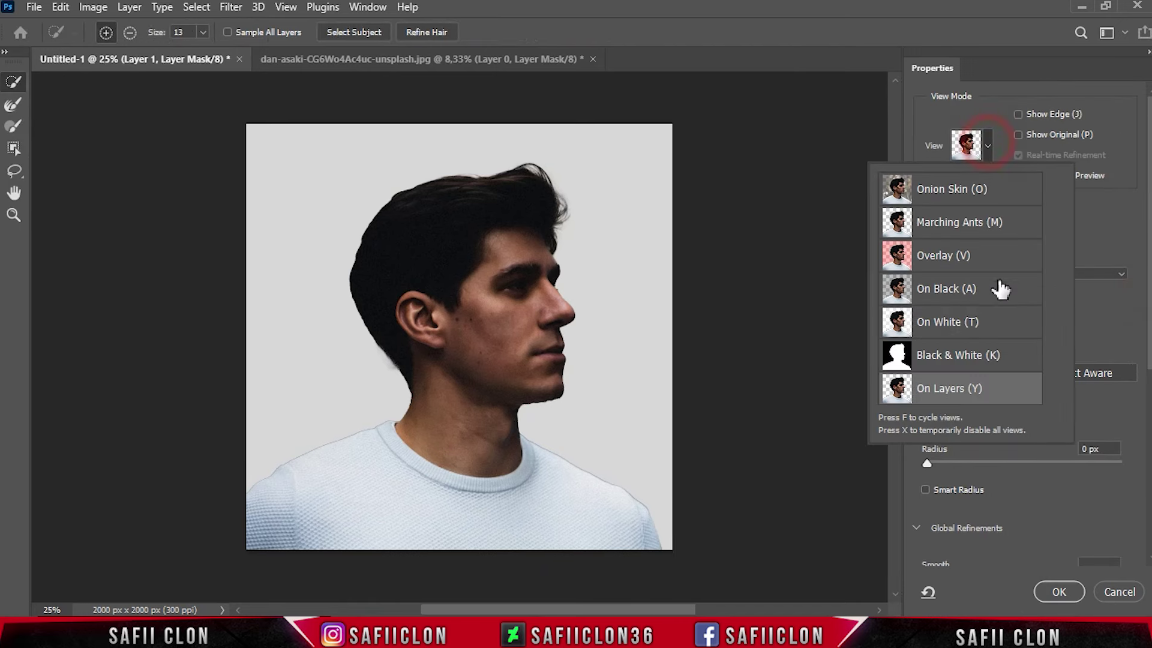
{"action": "left_click", "coordinate": [967, 394]}
{"action": "left_click", "coordinate": [988, 148]}
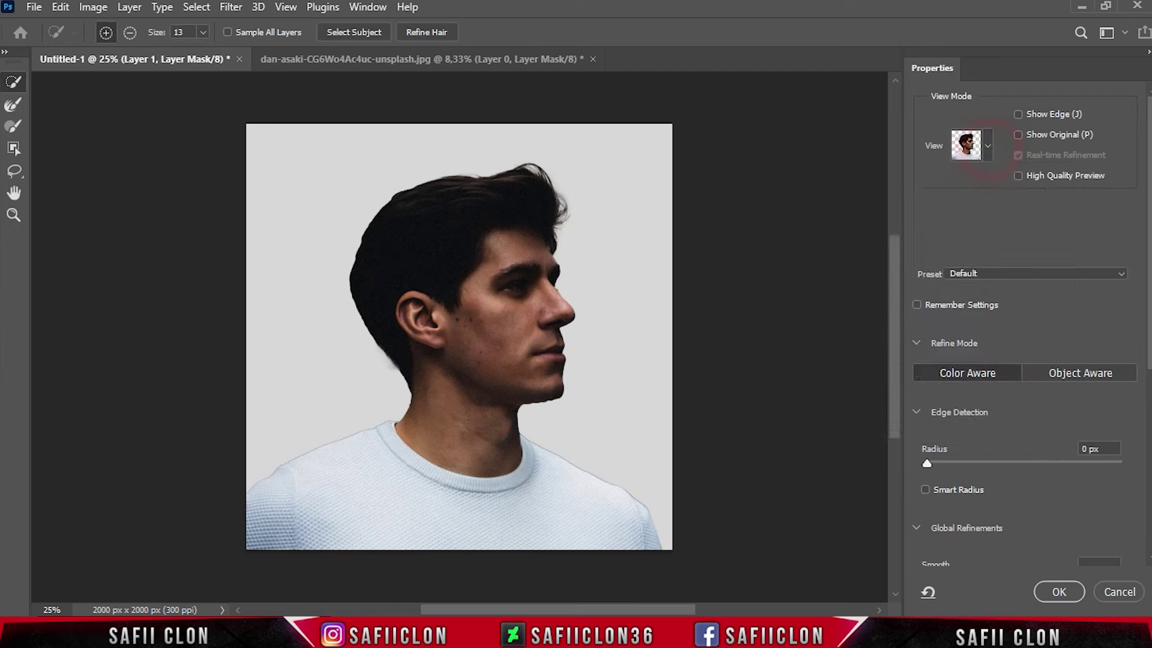
{"action": "scroll", "coordinate": [1108, 397], "scroll_direction": "down", "scroll_amount": 5}
{"action": "left_click_drag", "start_coordinate": [1023, 393], "coordinate": [1002, 393]}
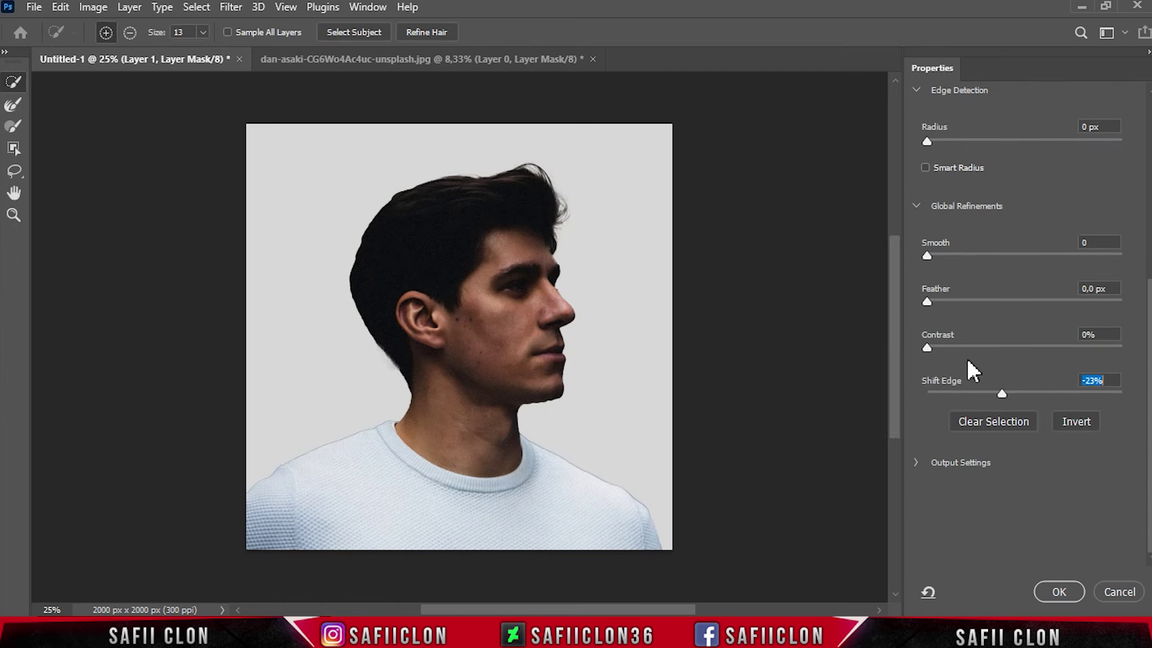
{"action": "left_click", "coordinate": [936, 302]}
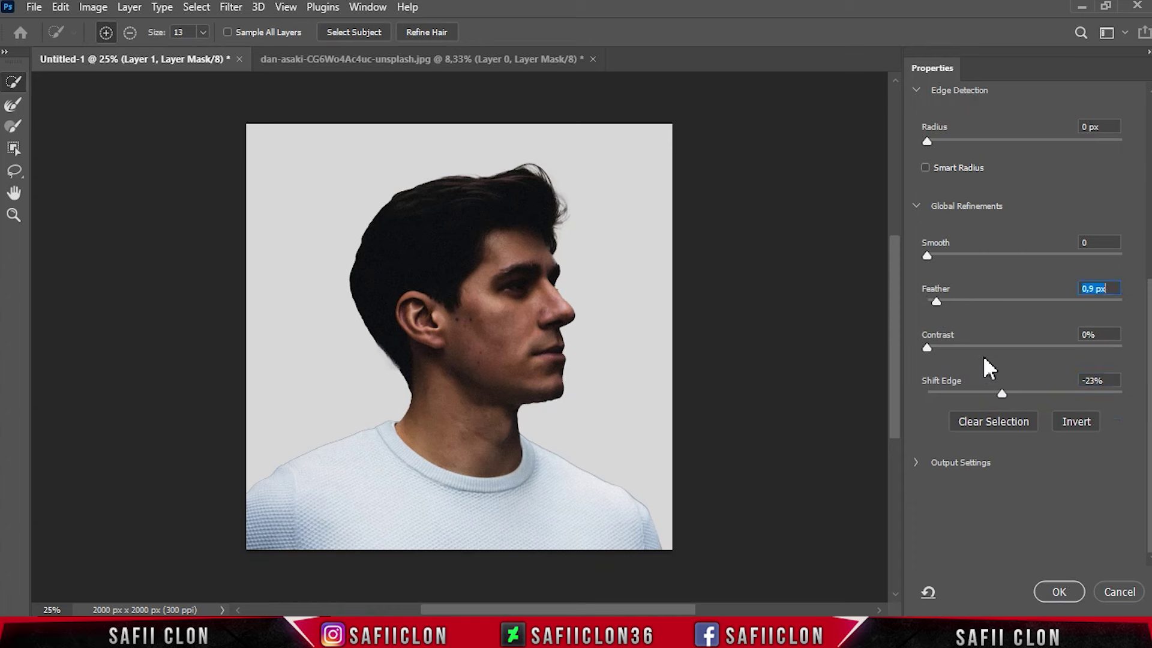
{"action": "left_click", "coordinate": [1059, 591]}
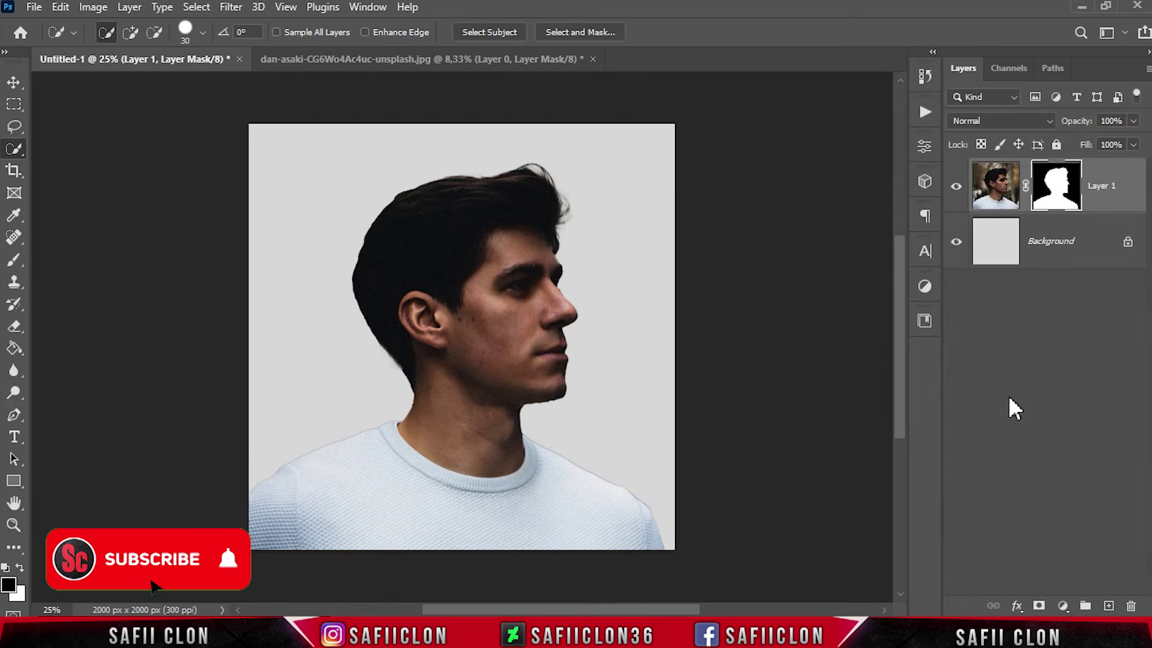
Step: Convert the profile layer to a smart object and duplicate it
{"action": "right_click", "coordinate": [1131, 186]}
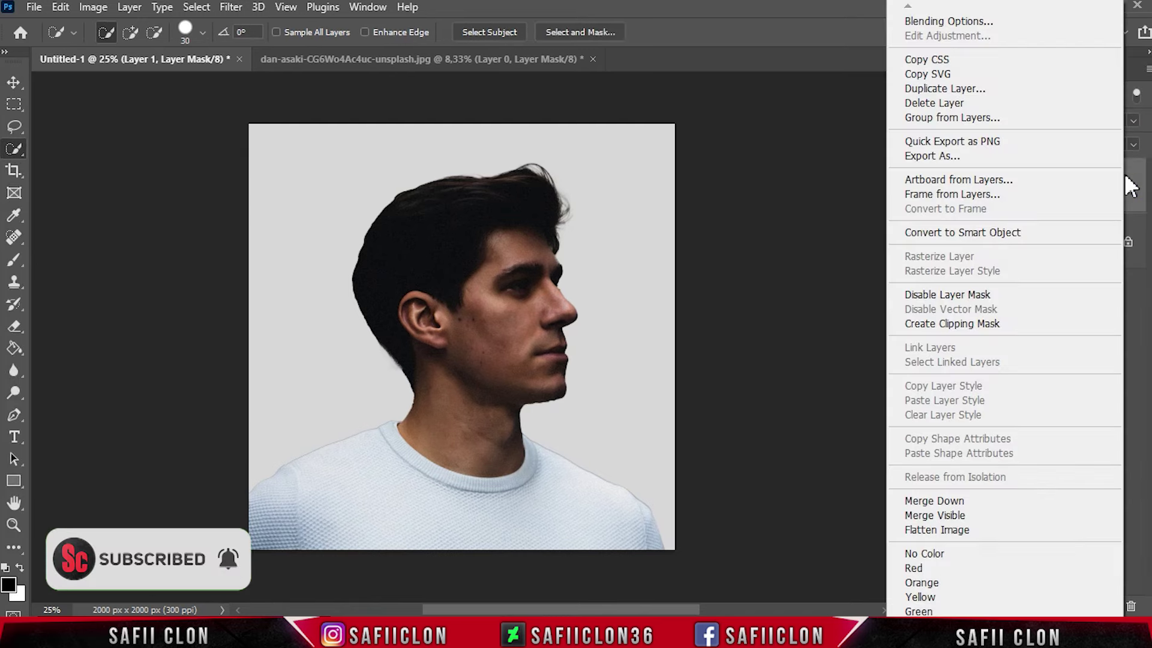
{"action": "left_click", "coordinate": [954, 234]}
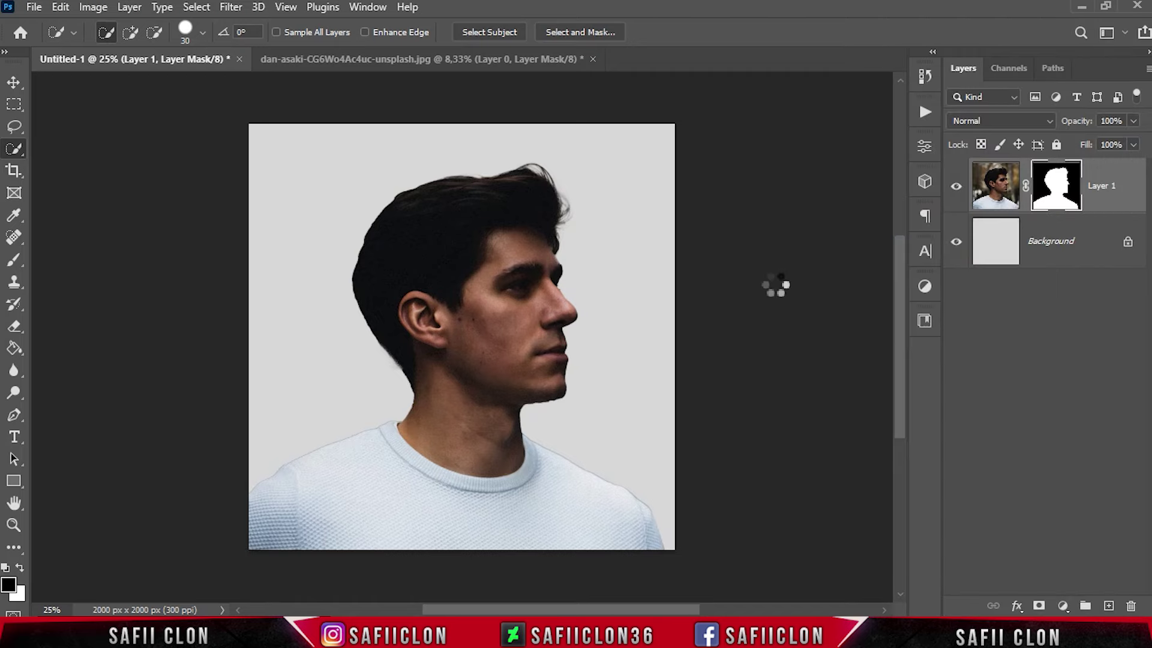
{"action": "right_click", "coordinate": [1074, 191]}
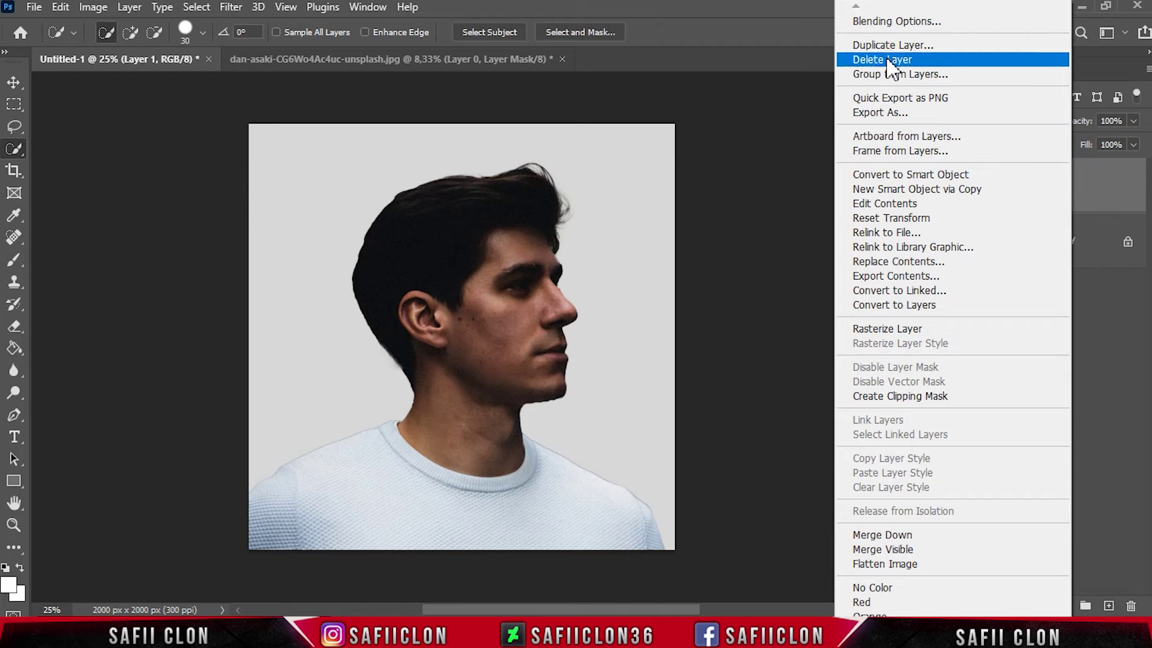
{"action": "left_click", "coordinate": [891, 45]}
{"action": "left_click", "coordinate": [725, 159]}
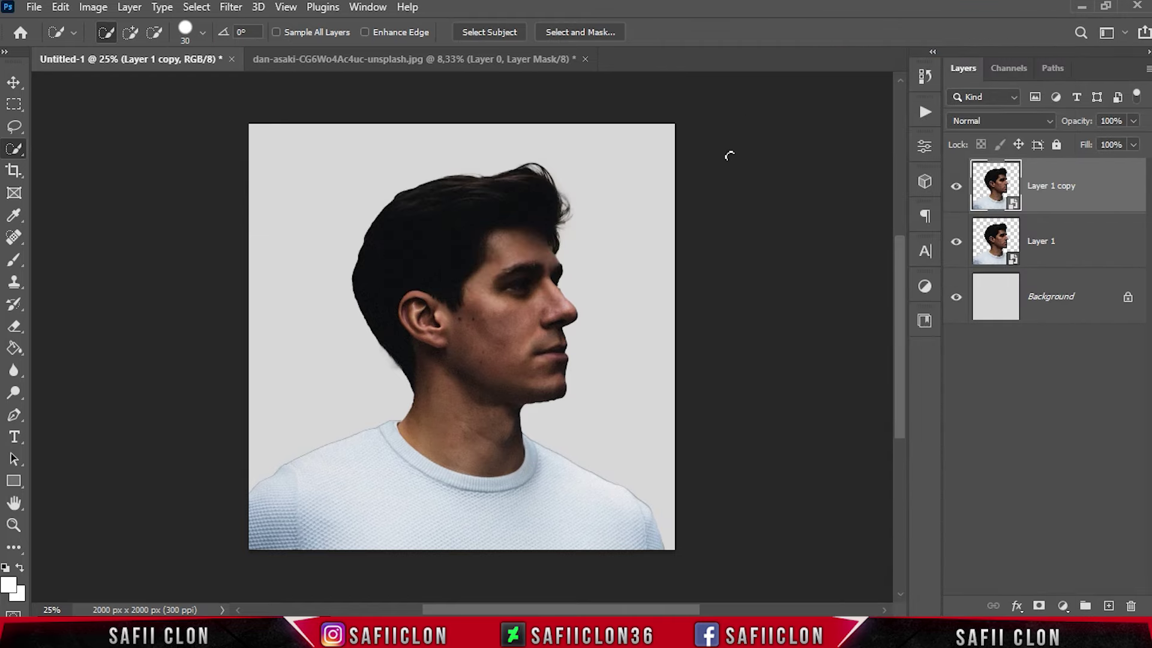
Step: Flip the copy horizontally and place it back-to-back, left of the original profile
{"action": "key", "text": "ctrl+t"}
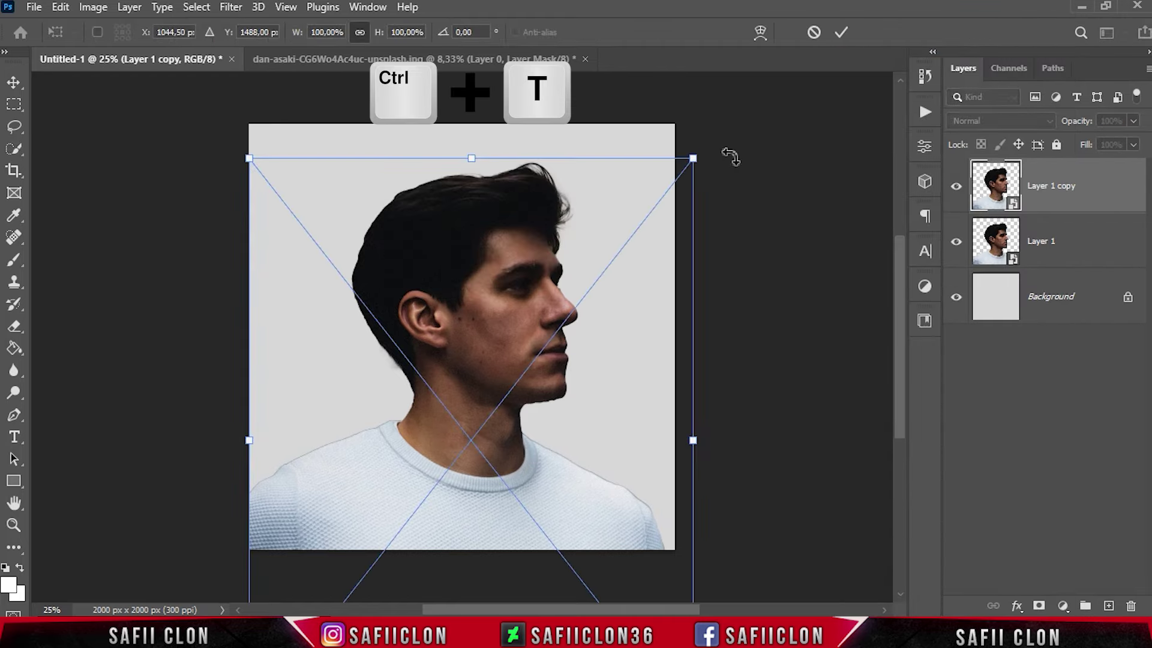
{"action": "right_click", "coordinate": [527, 265]}
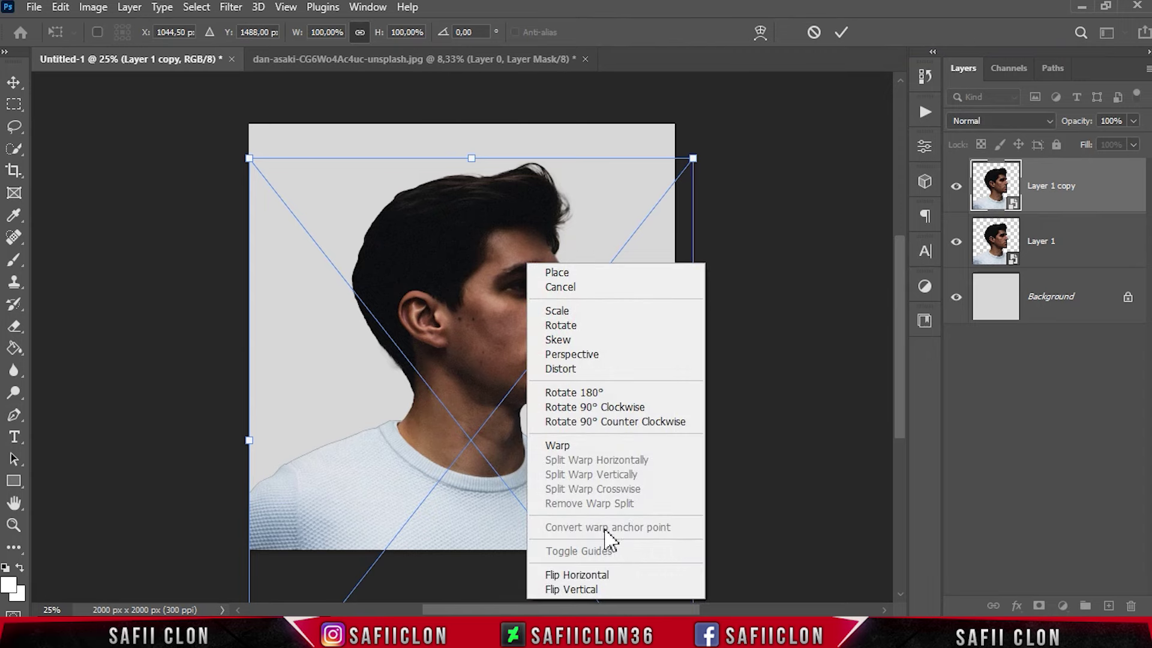
{"action": "left_click", "coordinate": [613, 575]}
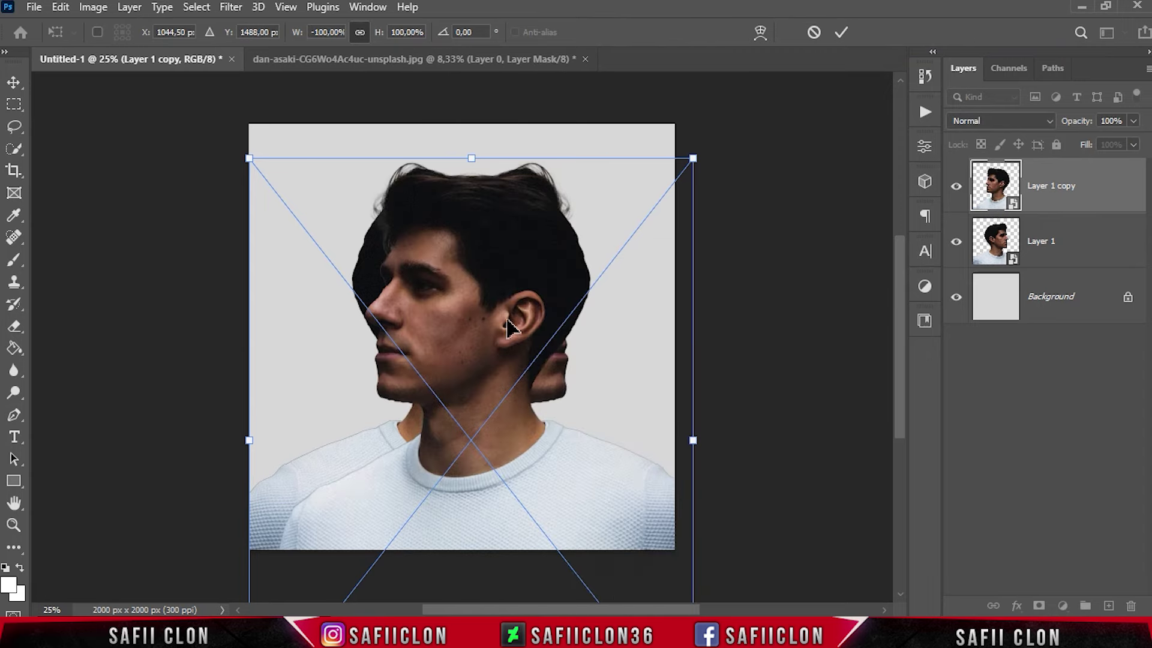
{"action": "left_click_drag", "start_coordinate": [507, 326], "coordinate": [375, 326]}
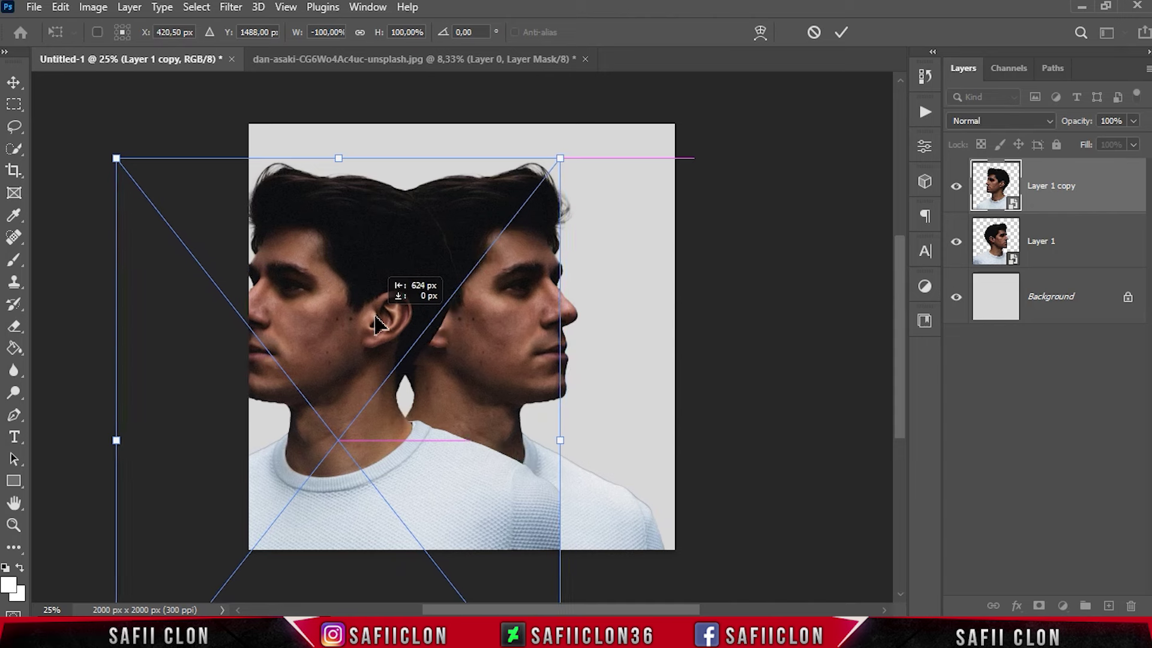
{"action": "left_click_drag", "start_coordinate": [375, 326], "coordinate": [408, 302]}
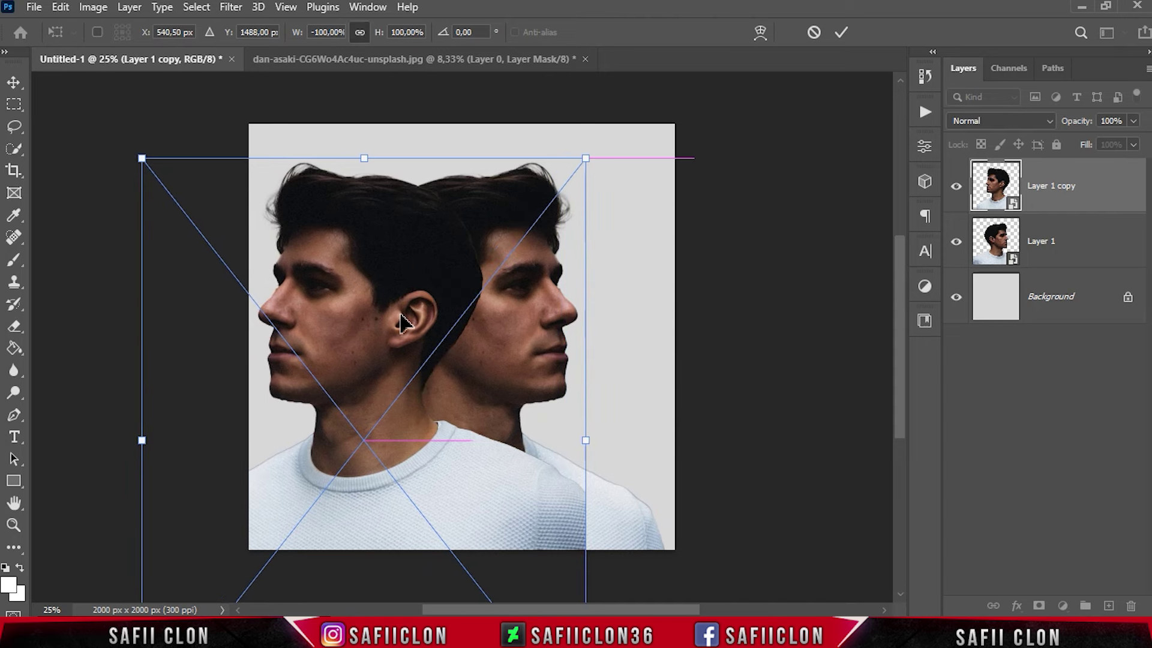
{"action": "left_click", "coordinate": [840, 32]}
{"action": "key", "text": "w"}
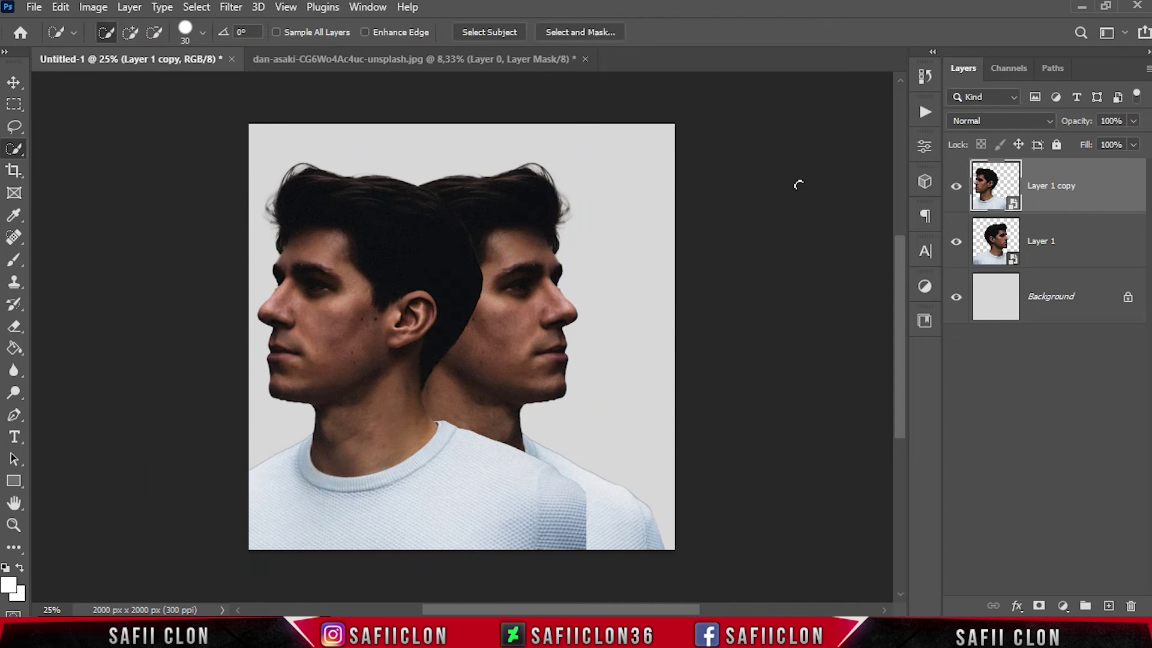
Step: Move both profile layers together to centre the double profile on the canvas
{"action": "left_click", "coordinate": [1086, 243], "text": "shift"}
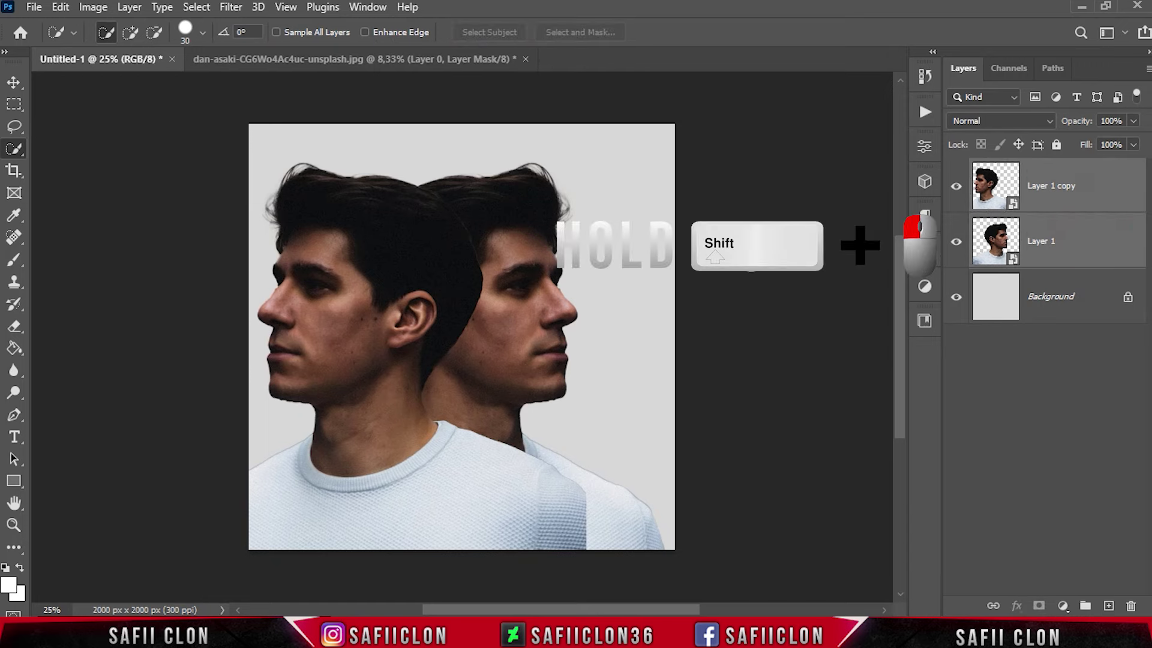
{"action": "key", "text": "ctrl+t"}
{"action": "mouse_move", "coordinate": [468, 329]}
{"action": "left_mouse_down"}
{"action": "mouse_move", "coordinate": [530, 332]}
{"action": "mouse_move", "coordinate": [507, 329]}
{"action": "left_mouse_up"}
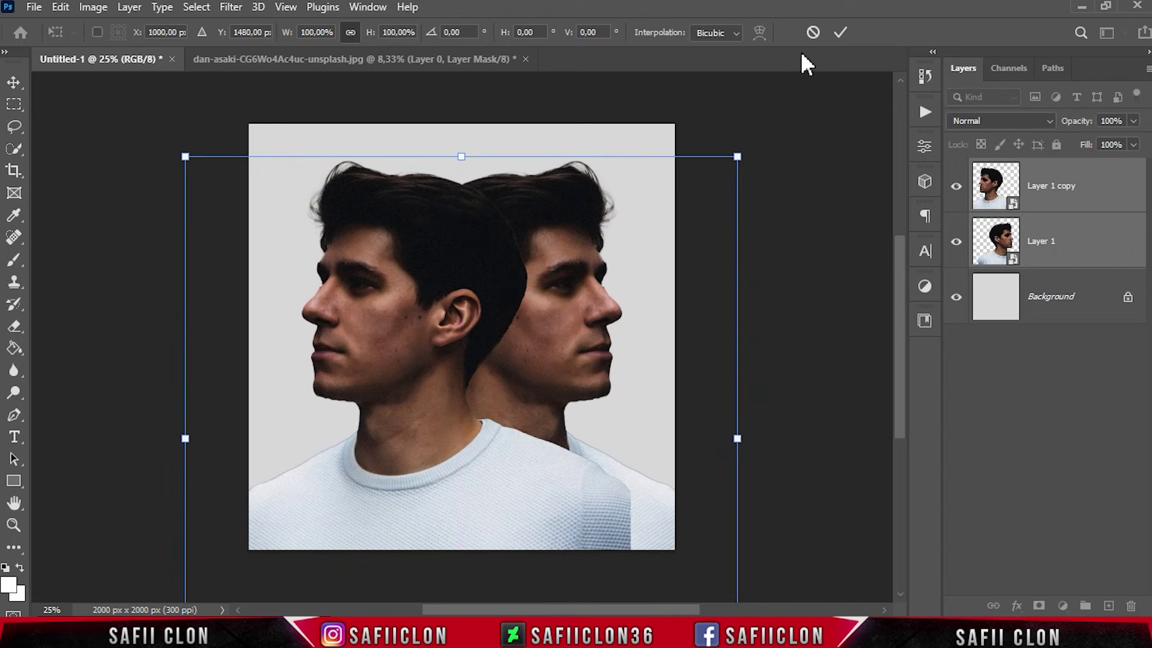
{"action": "left_click", "coordinate": [841, 31]}
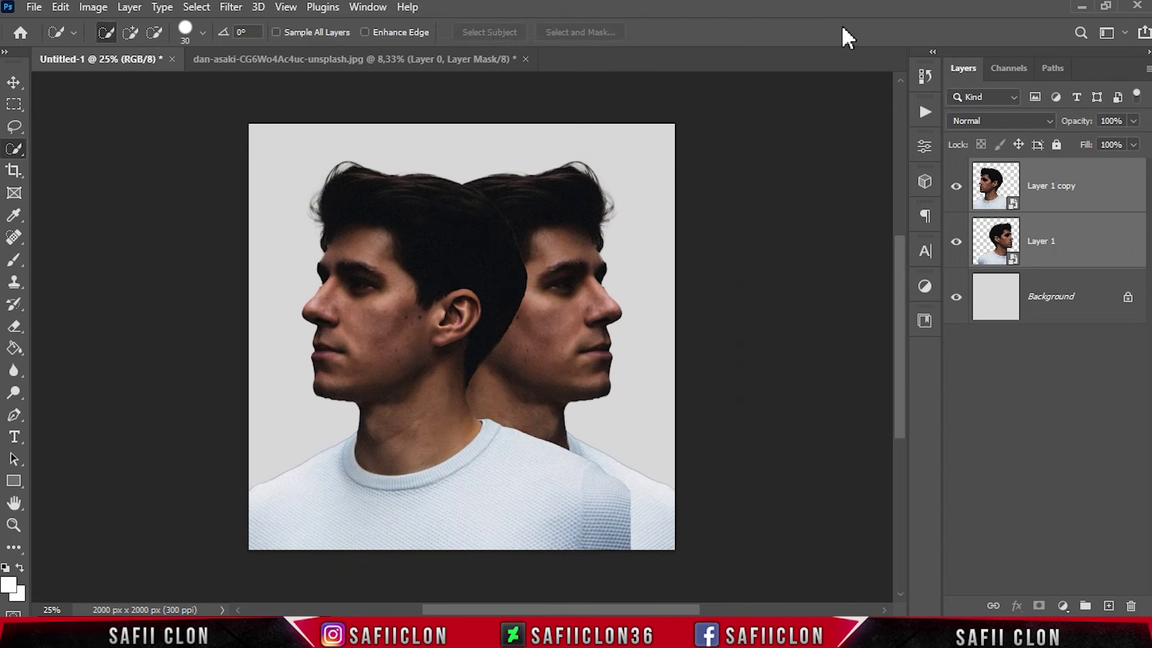
{"action": "left_click", "coordinate": [1084, 243]}
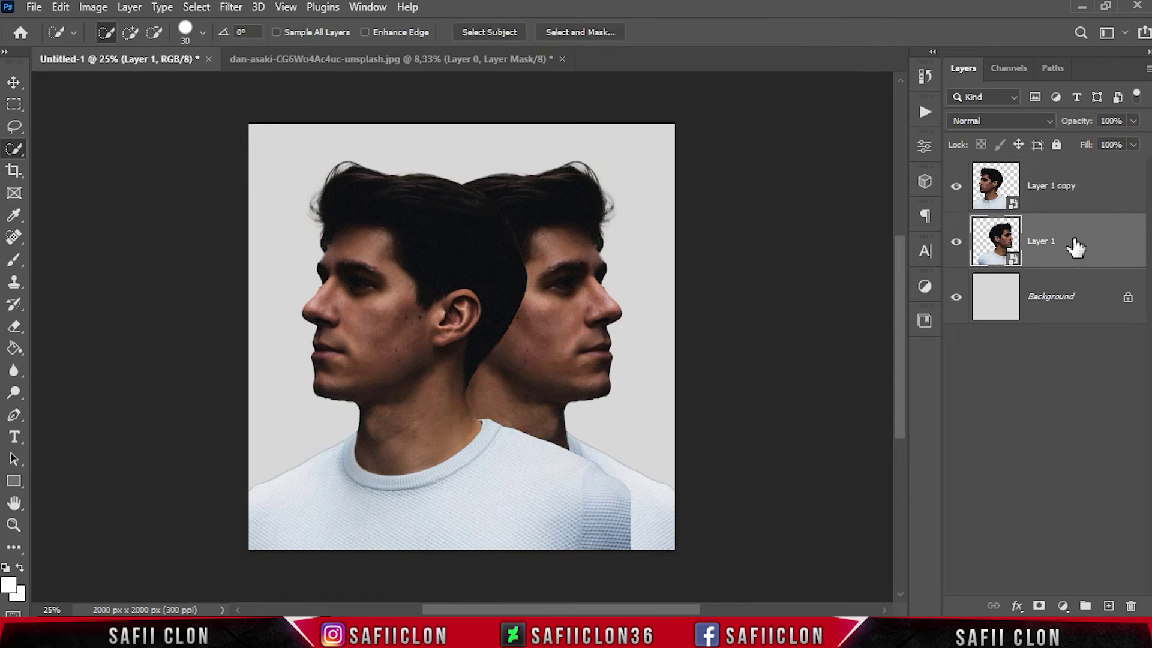
{"action": "right_click", "coordinate": [1075, 246]}
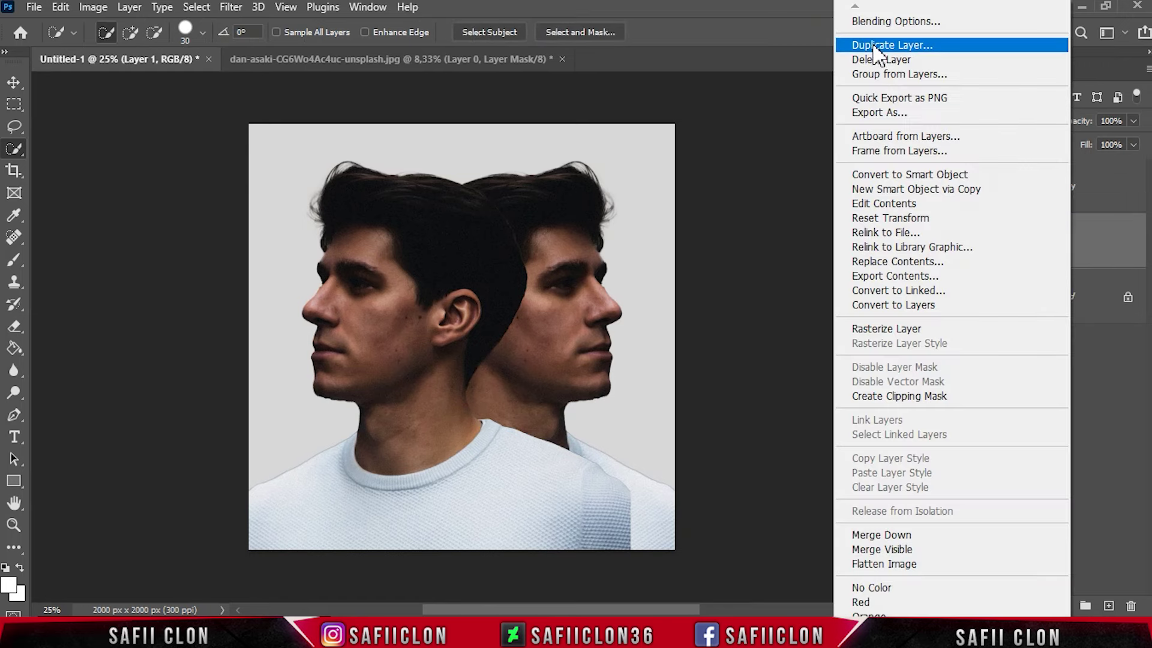
Step: Duplicate Layer 1 as Layer 1 copy 2 and move it to the top of the stack
{"action": "left_click", "coordinate": [870, 42]}
{"action": "left_click", "coordinate": [731, 167]}
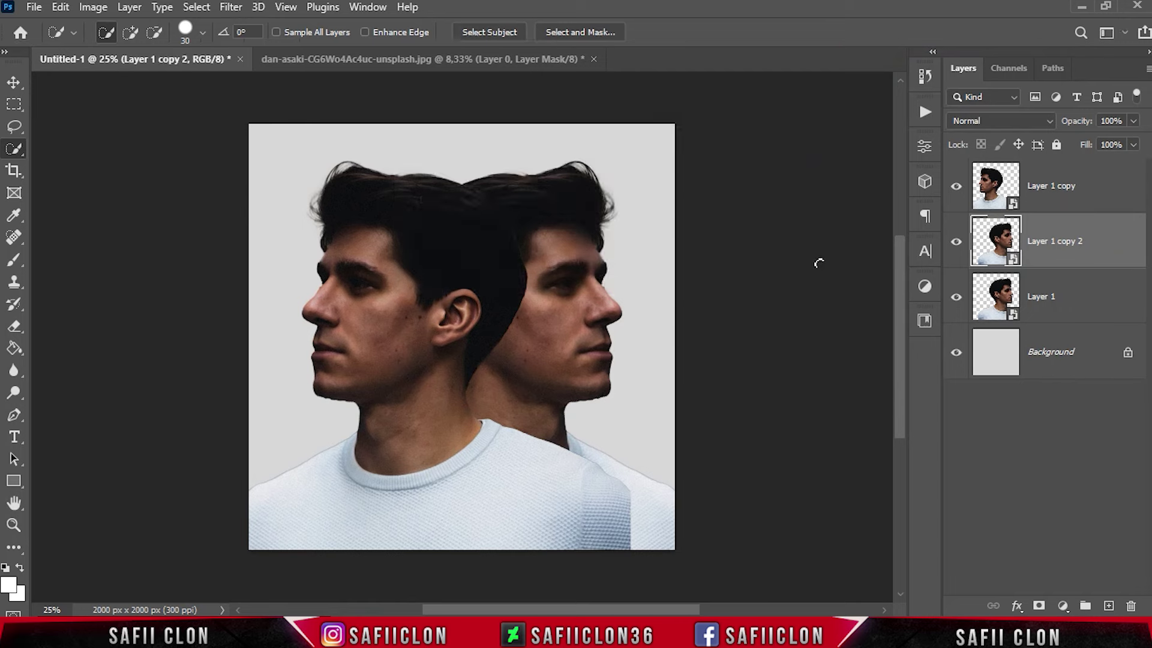
{"action": "left_click_drag", "start_coordinate": [1054, 240], "coordinate": [1055, 168]}
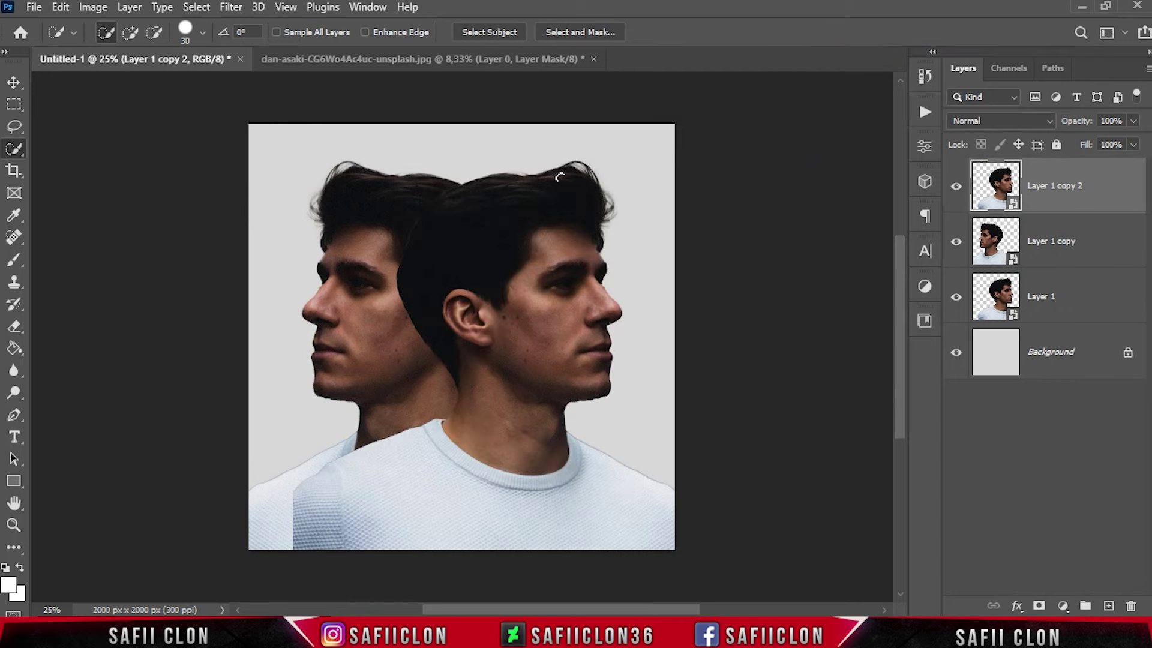
Step: Apply a Motion Blur of 0° angle and 267 px distance to Layer 1 copy 2
{"action": "left_click", "coordinate": [233, 9]}
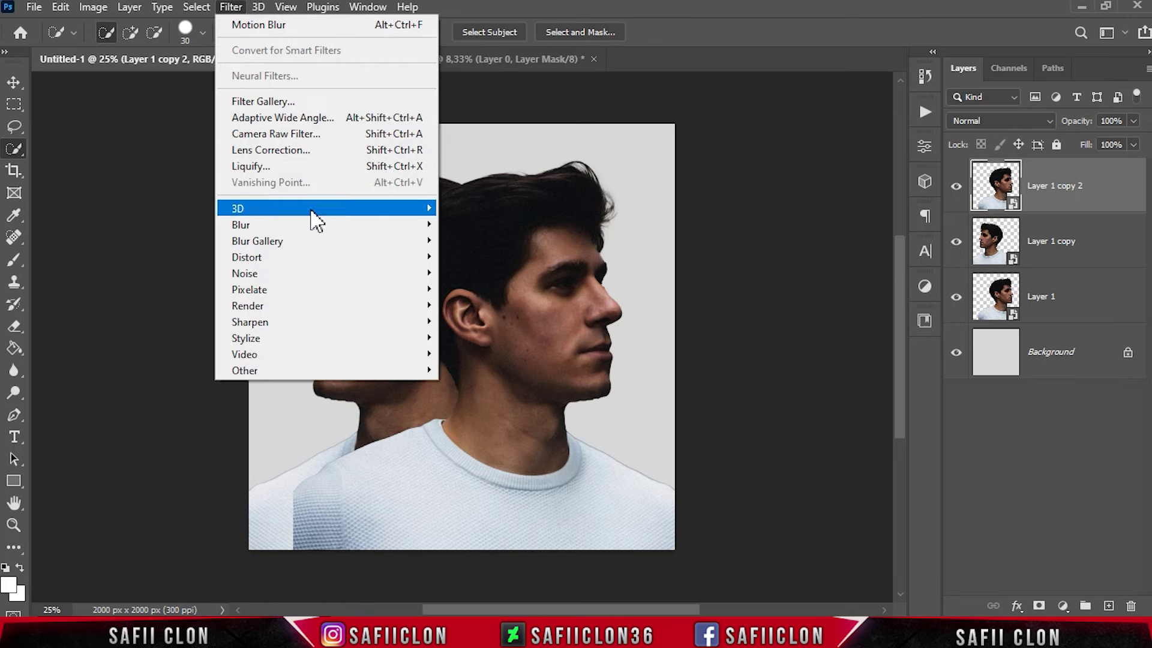
{"action": "mouse_move", "coordinate": [270, 225]}
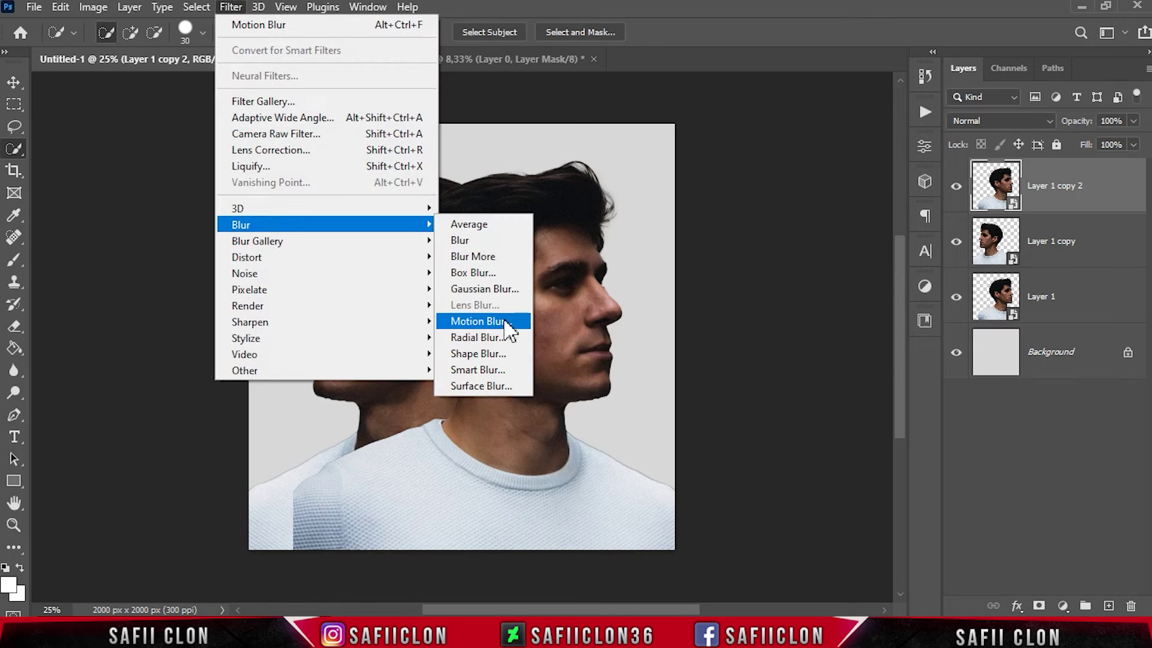
{"action": "left_click", "coordinate": [489, 322]}
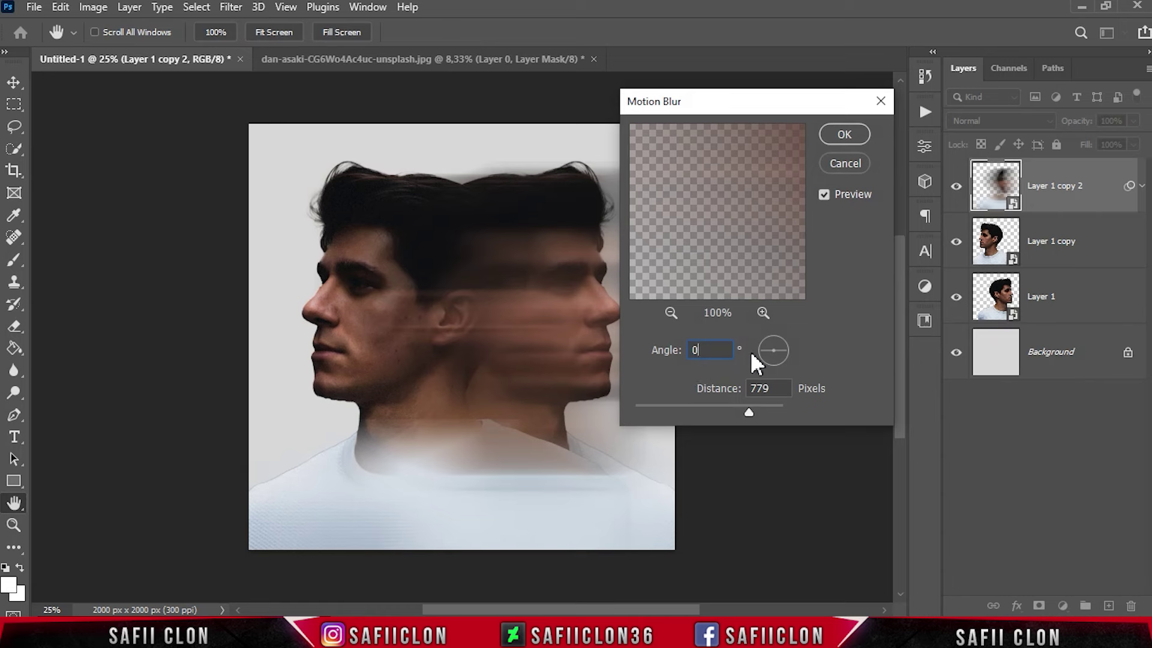
{"action": "left_click_drag", "start_coordinate": [774, 388], "coordinate": [744, 389]}
{"action": "left_click", "coordinate": [724, 413]}
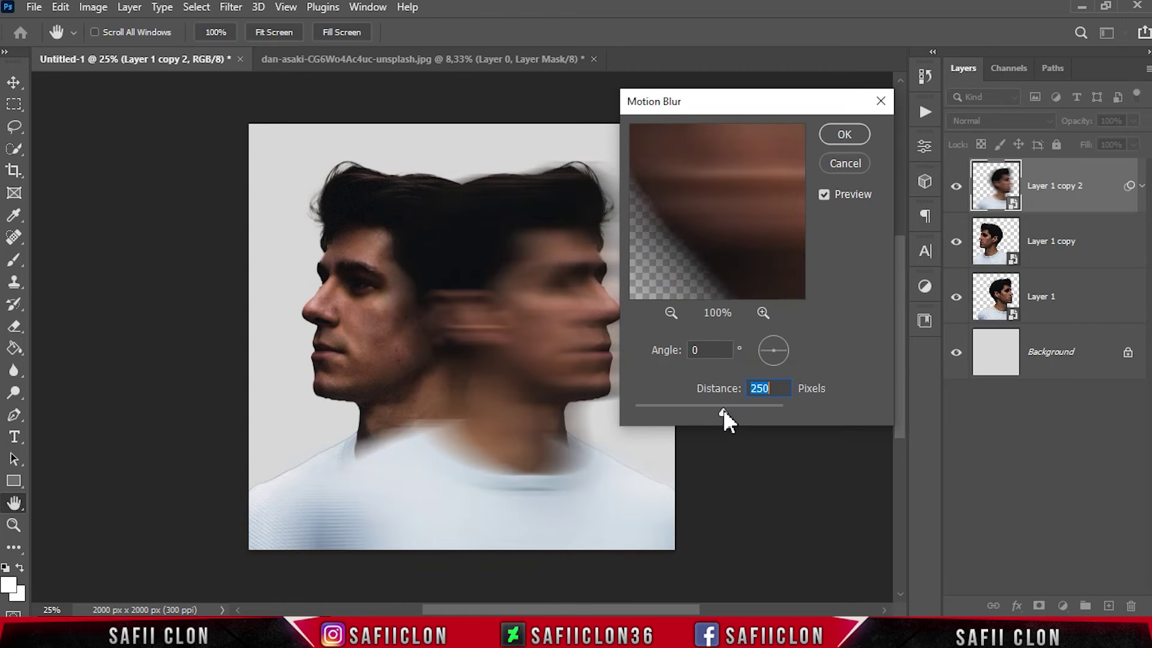
{"action": "left_click_drag", "start_coordinate": [718, 409], "coordinate": [728, 410]}
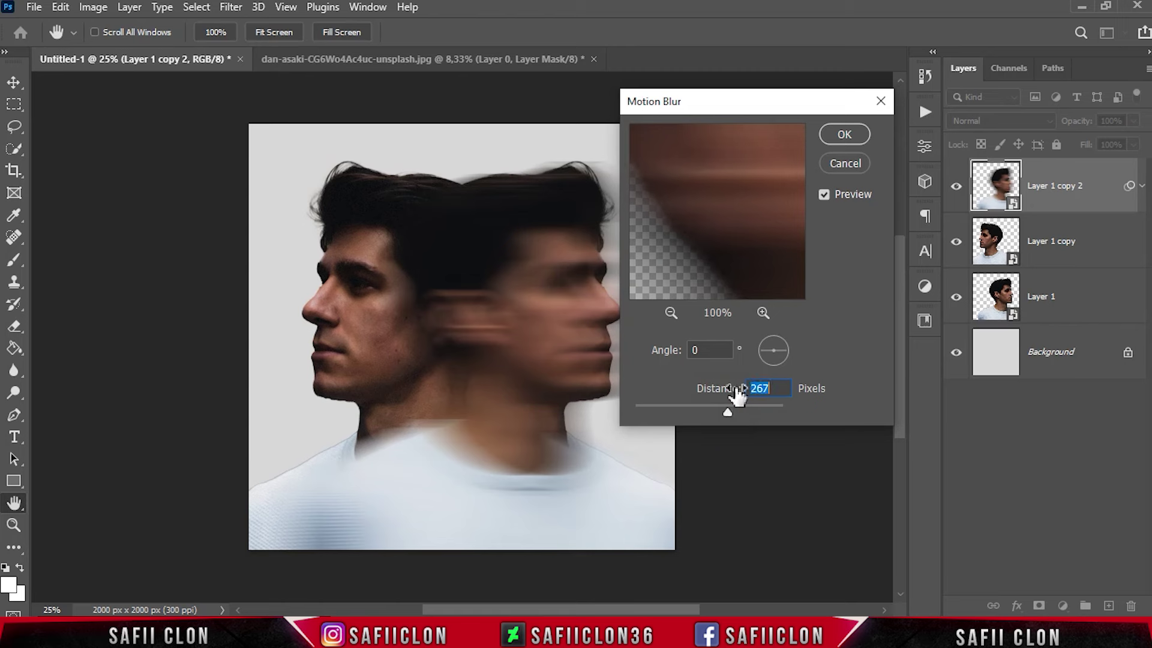
{"action": "left_click", "coordinate": [844, 134]}
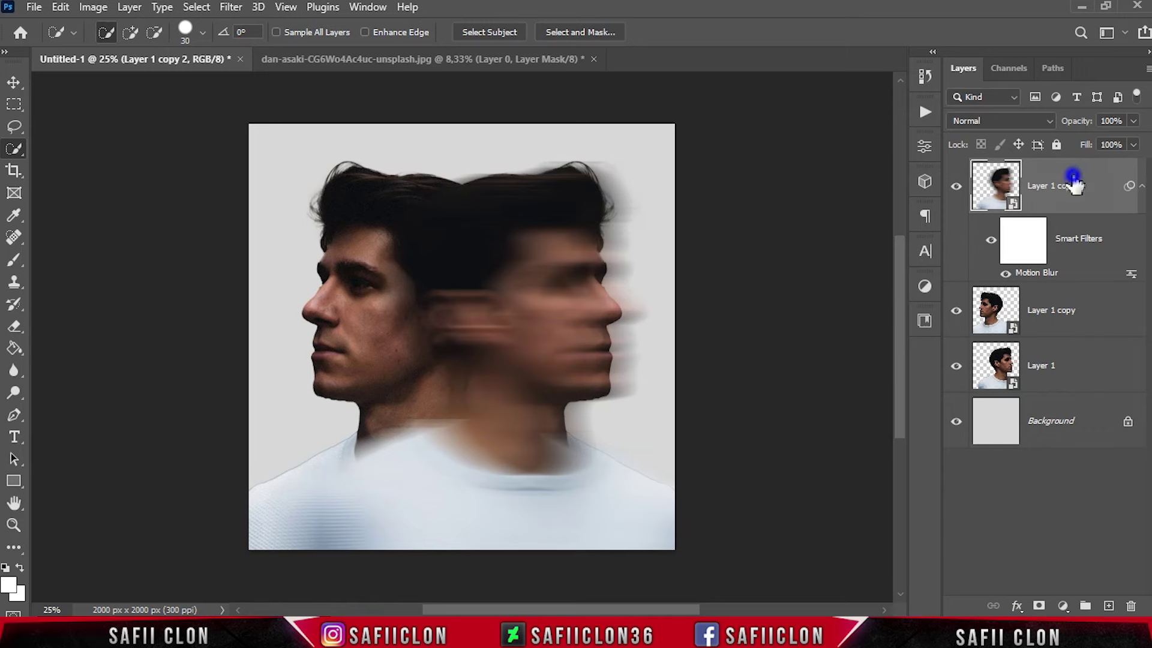
{"action": "right_click", "coordinate": [1073, 180]}
Step: Duplicate the blurred layer as Layer 1 copy 3 and raise its Motion Blur distance to 748 px
{"action": "left_click", "coordinate": [876, 47]}
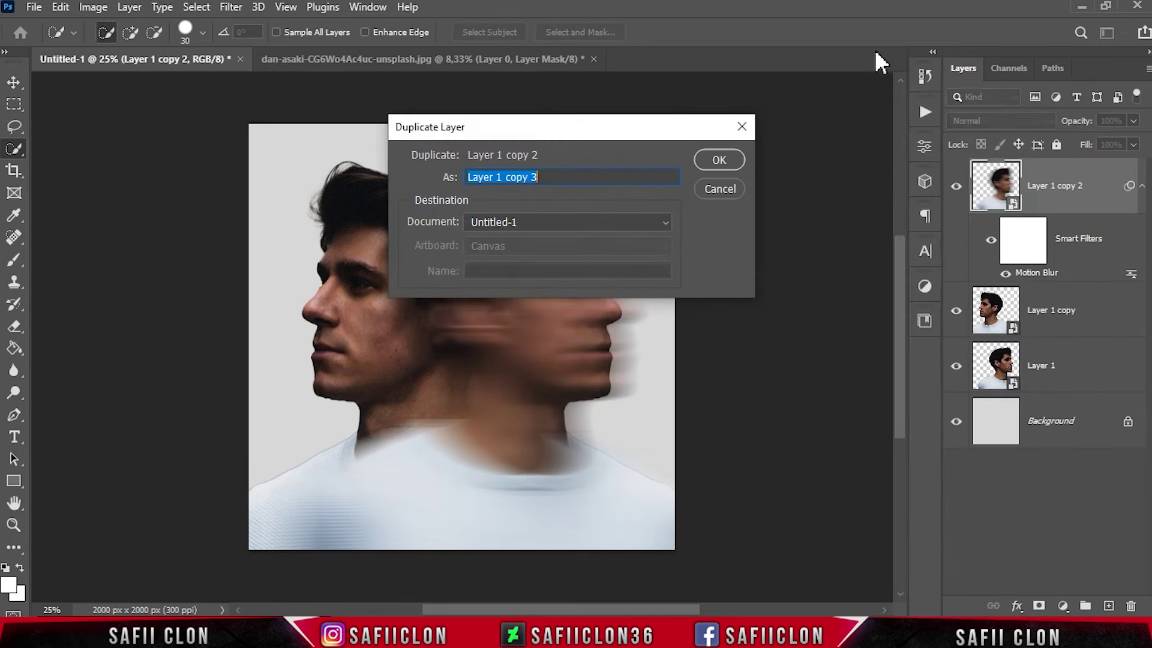
{"action": "left_click", "coordinate": [719, 159]}
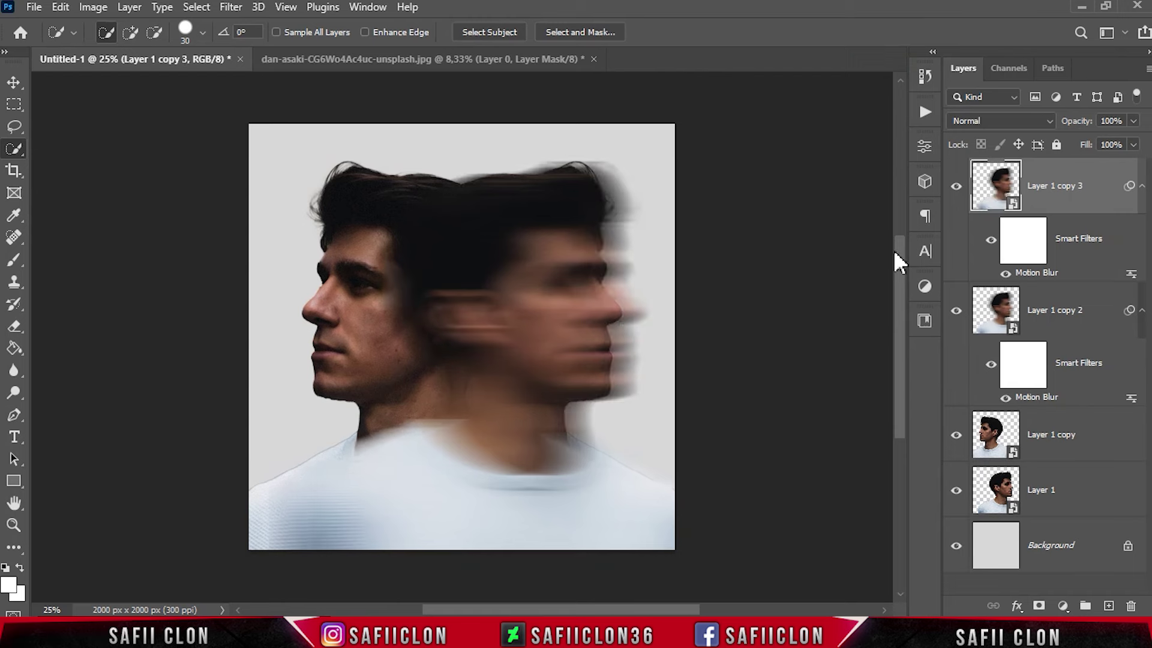
{"action": "double_click", "coordinate": [1036, 273]}
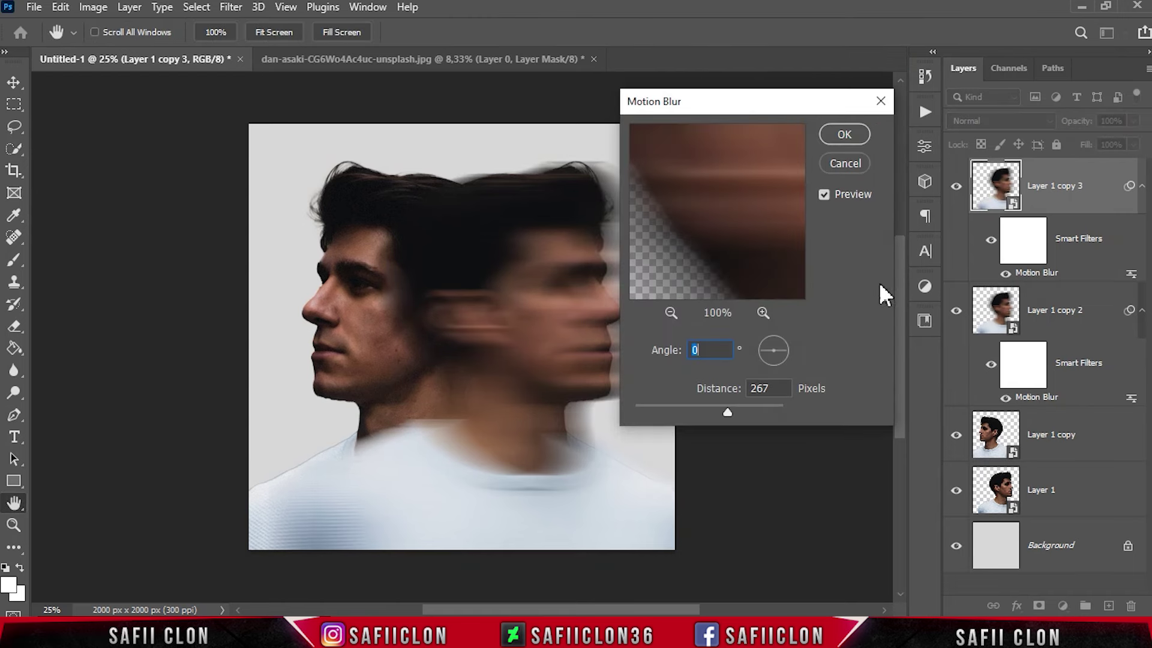
{"action": "left_click_drag", "start_coordinate": [728, 413], "coordinate": [751, 413]}
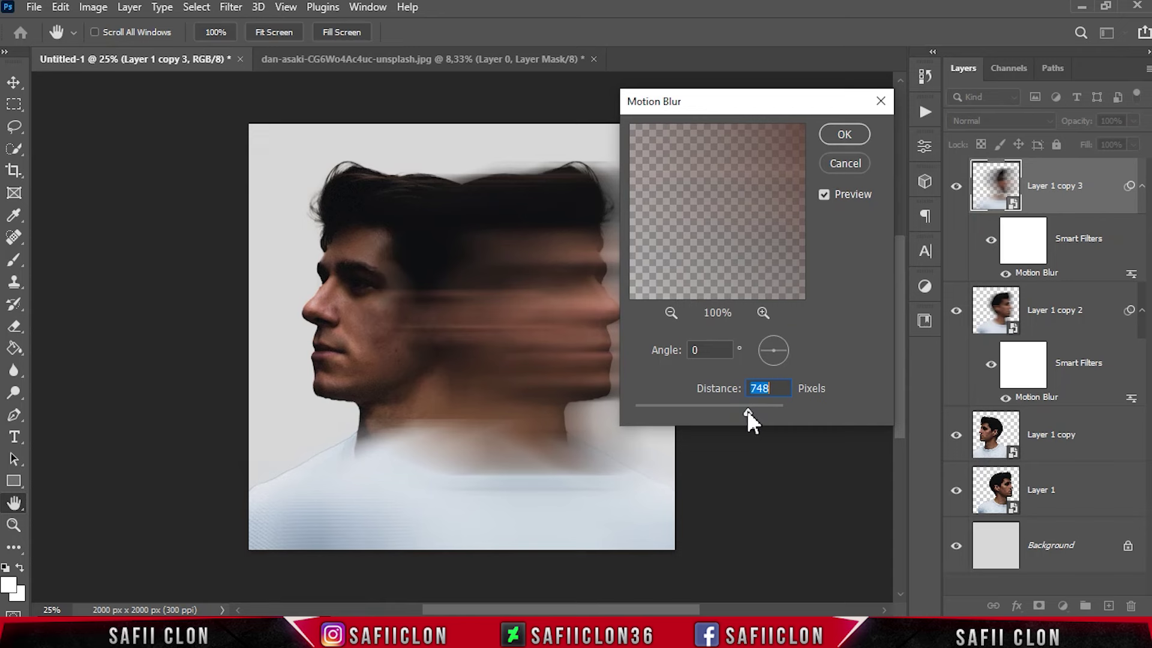
{"action": "left_click", "coordinate": [844, 134]}
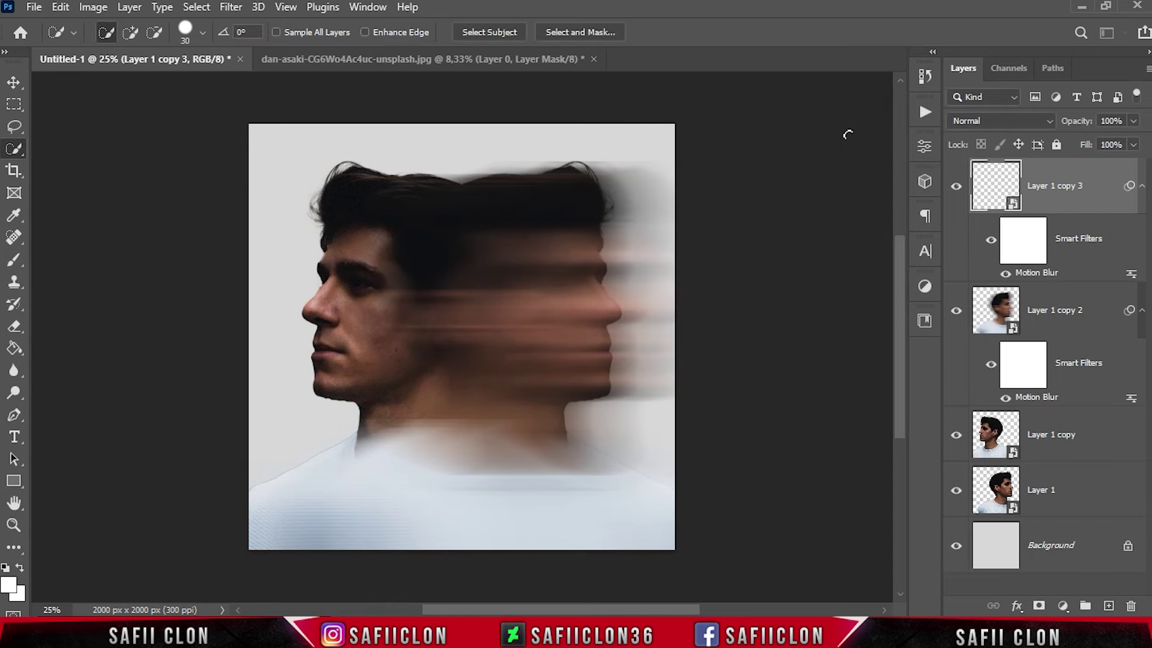
{"action": "left_click", "coordinate": [956, 186]}
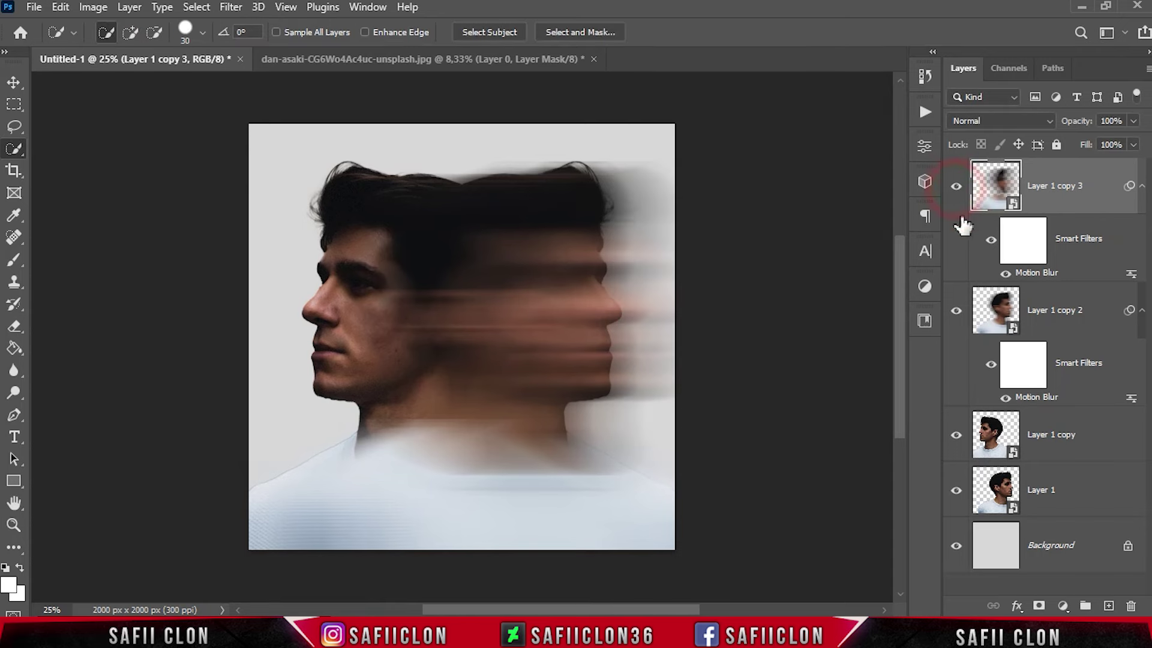
Step: Compare the layers by toggling visibility, then duplicate Layer 1 copy as Layer 1 copy 4
{"action": "left_click", "coordinate": [956, 310]}
{"action": "left_click", "coordinate": [1092, 440]}
{"action": "left_click", "coordinate": [956, 436]}
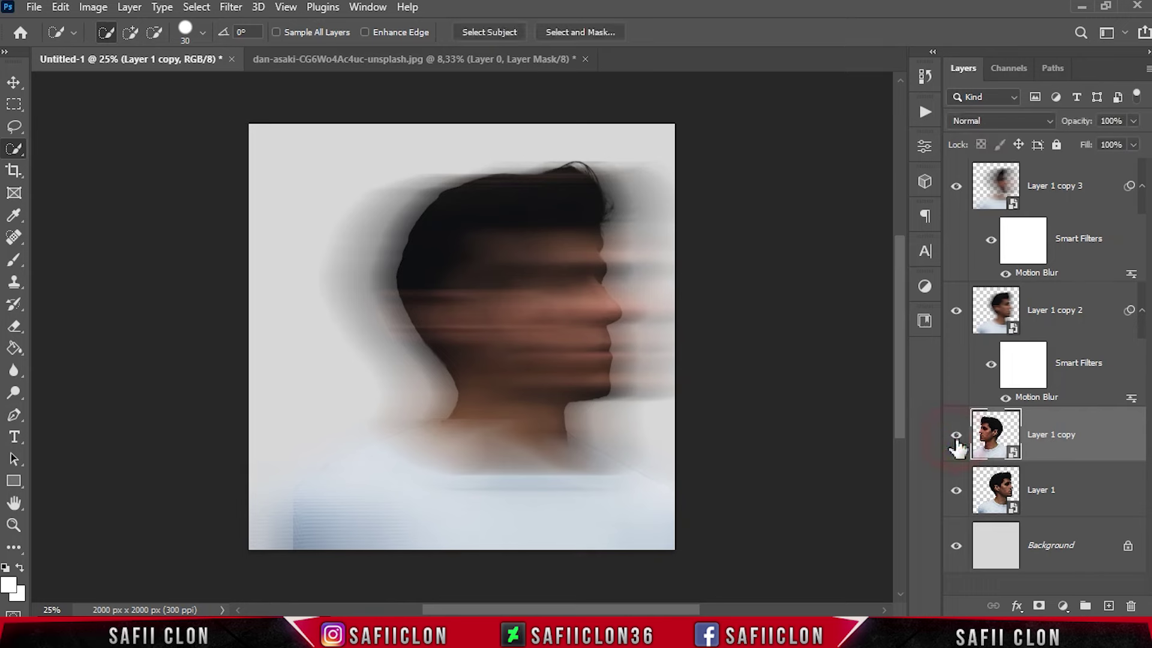
{"action": "right_click", "coordinate": [1080, 443]}
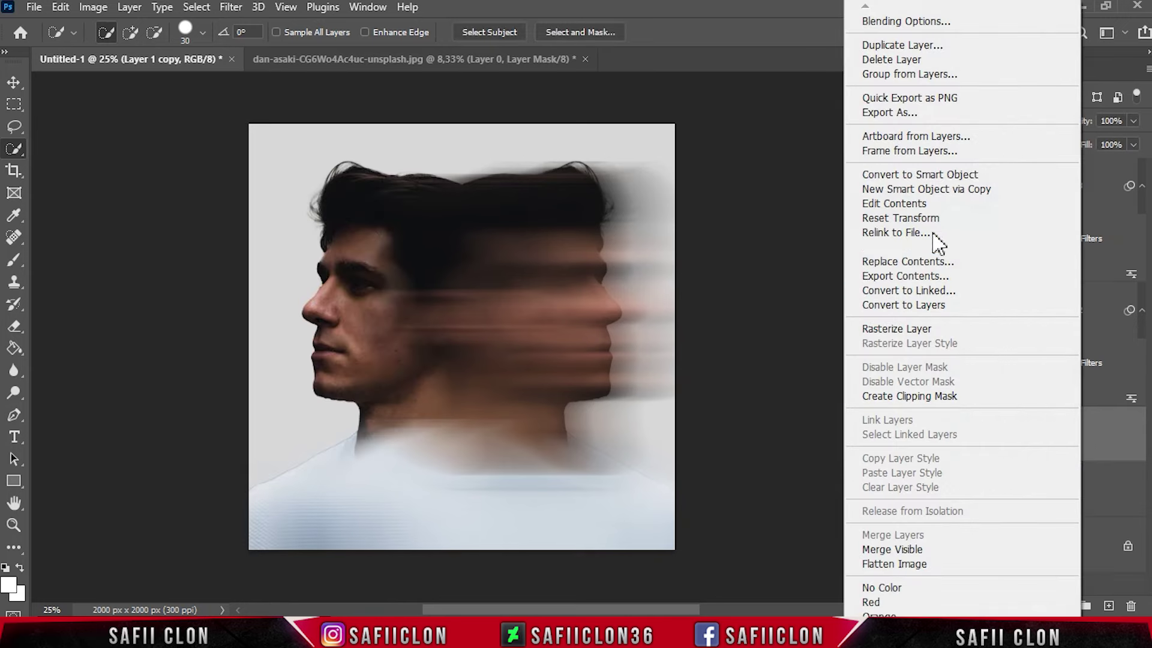
{"action": "left_click", "coordinate": [876, 45]}
{"action": "left_click", "coordinate": [720, 161]}
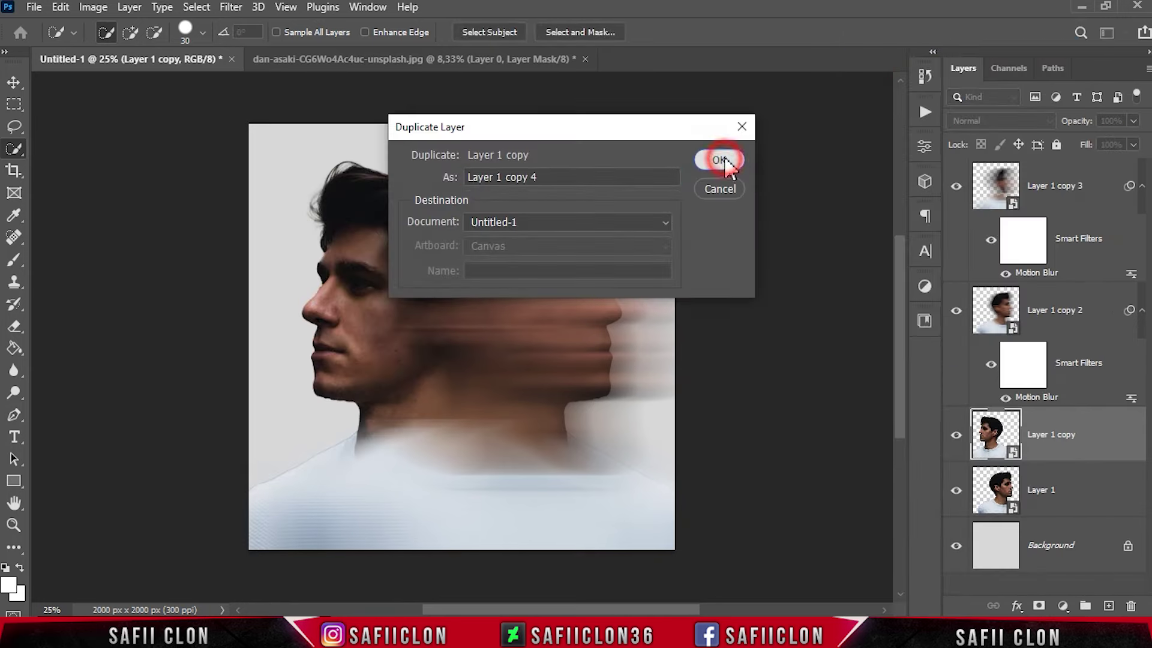
Step: Apply a horizontal Motion Blur of 278 px to Layer 1 copy 4
{"action": "left_click", "coordinate": [231, 7]}
{"action": "mouse_move", "coordinate": [241, 225]}
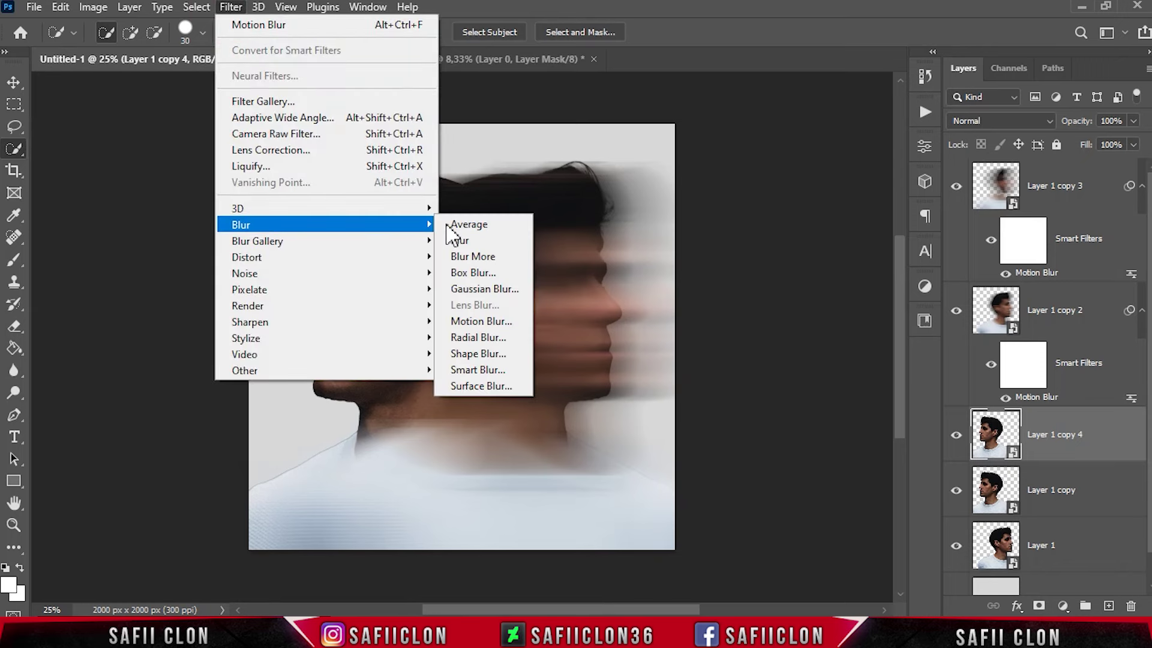
{"action": "left_click", "coordinate": [503, 324]}
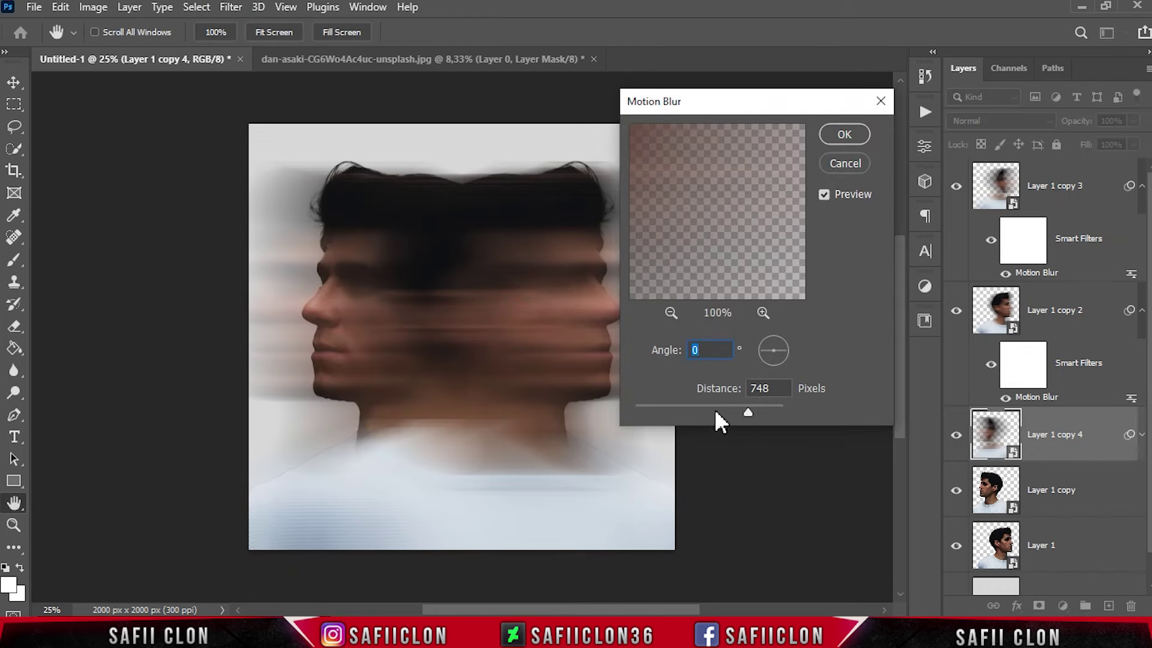
{"action": "left_click", "coordinate": [716, 411]}
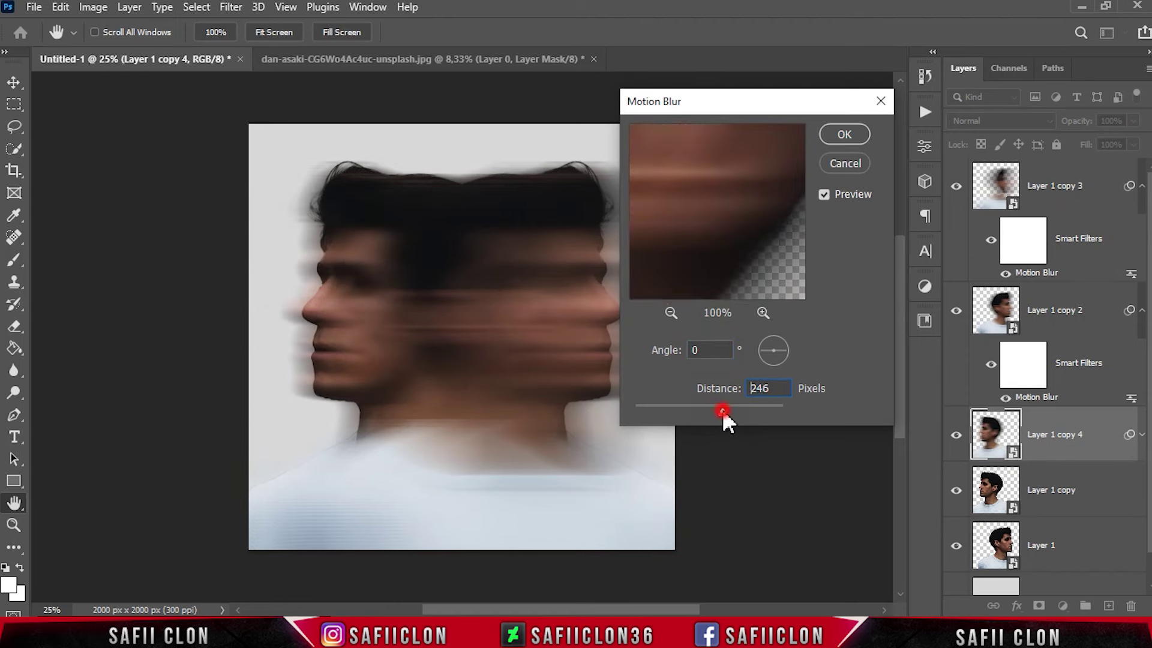
{"action": "left_click_drag", "start_coordinate": [723, 409], "coordinate": [729, 408]}
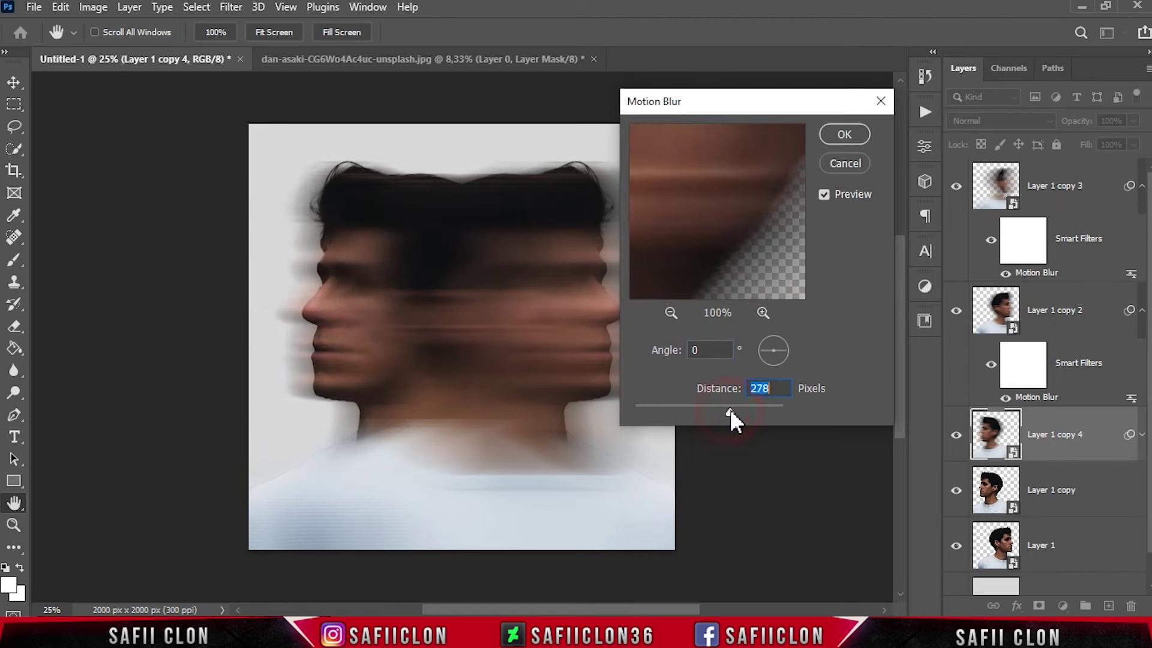
{"action": "left_click", "coordinate": [840, 133]}
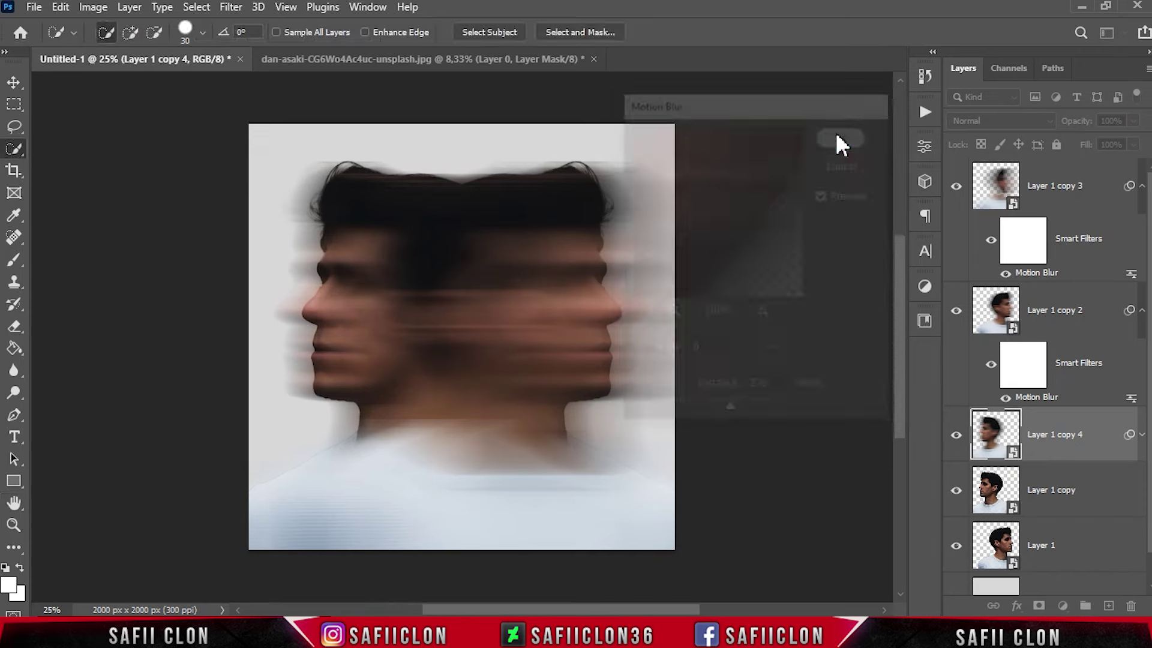
Step: Duplicate Layer 1 copy 4 as Layer 1 copy 5 and set its Motion Blur distance to 657 px
{"action": "right_click", "coordinate": [1060, 432]}
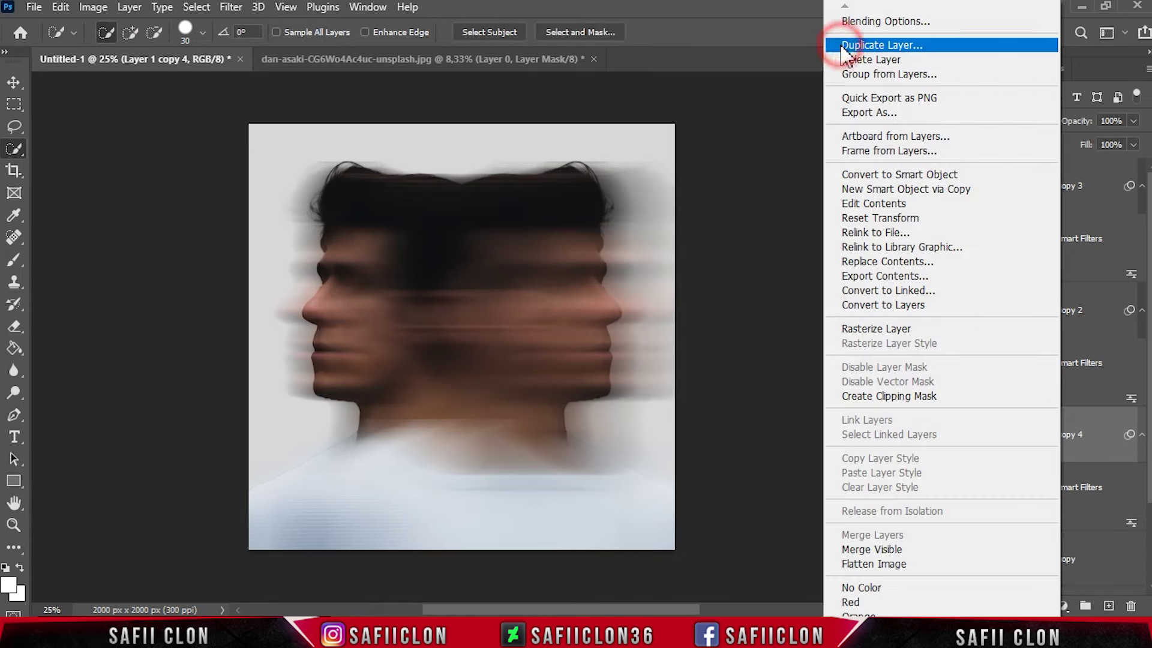
{"action": "left_click", "coordinate": [840, 45]}
{"action": "left_click", "coordinate": [716, 155]}
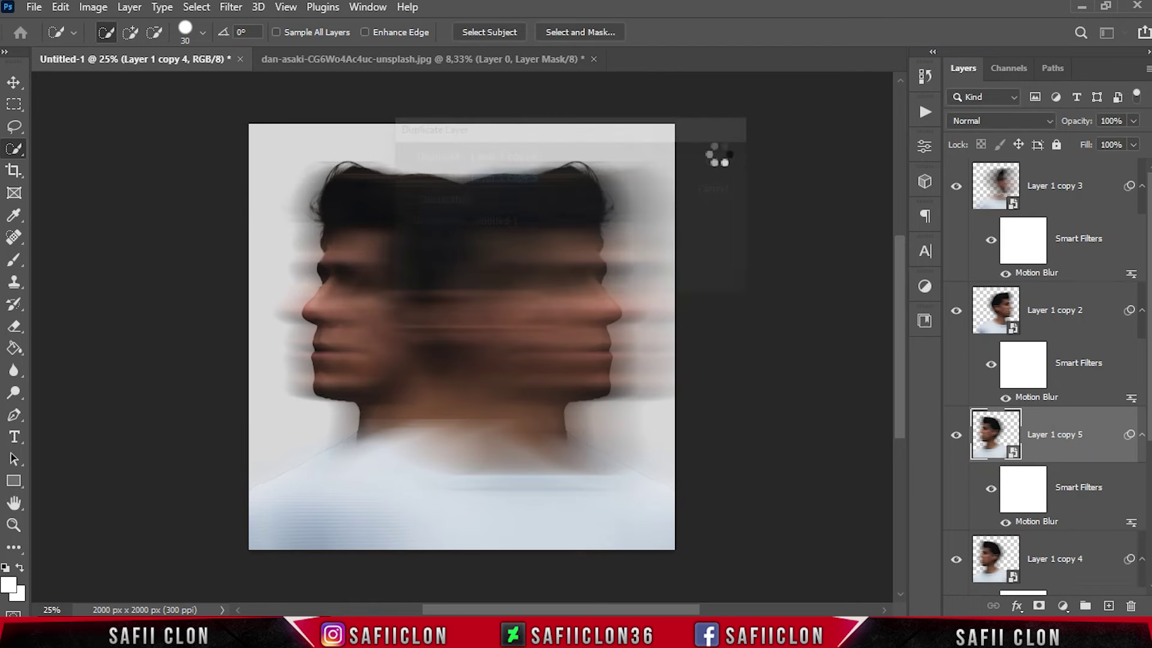
{"action": "left_click", "coordinate": [1033, 525]}
{"action": "double_click", "coordinate": [1033, 525]}
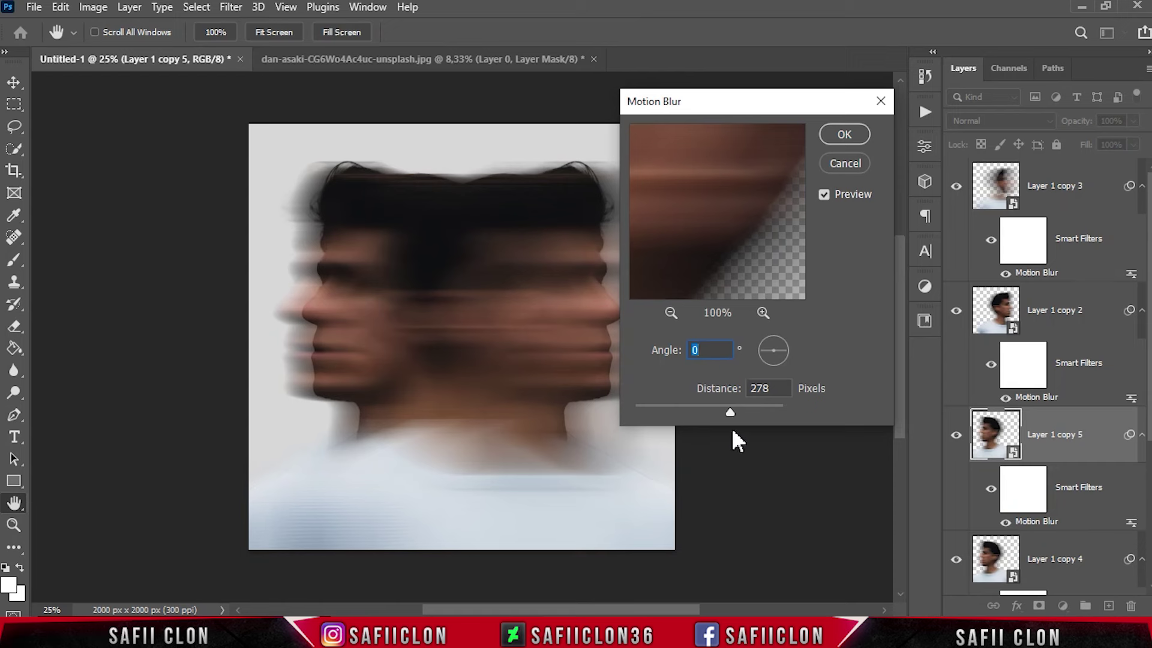
{"action": "left_click_drag", "start_coordinate": [740, 413], "coordinate": [752, 417]}
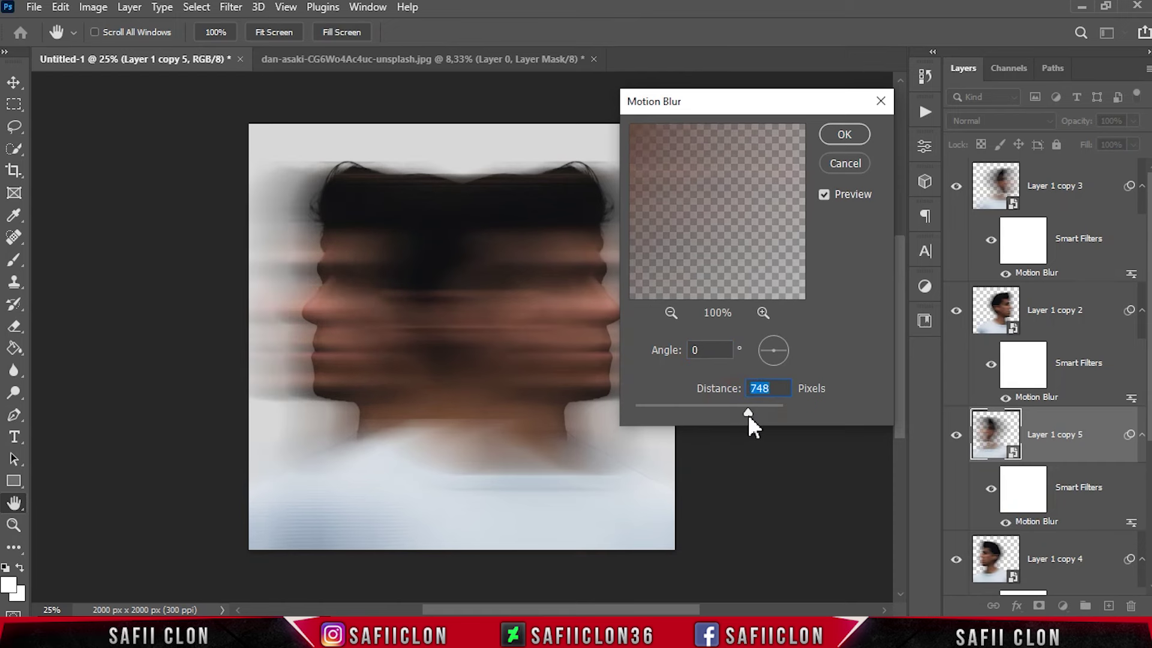
{"action": "left_click_drag", "start_coordinate": [746, 414], "coordinate": [748, 412]}
{"action": "left_click", "coordinate": [846, 134]}
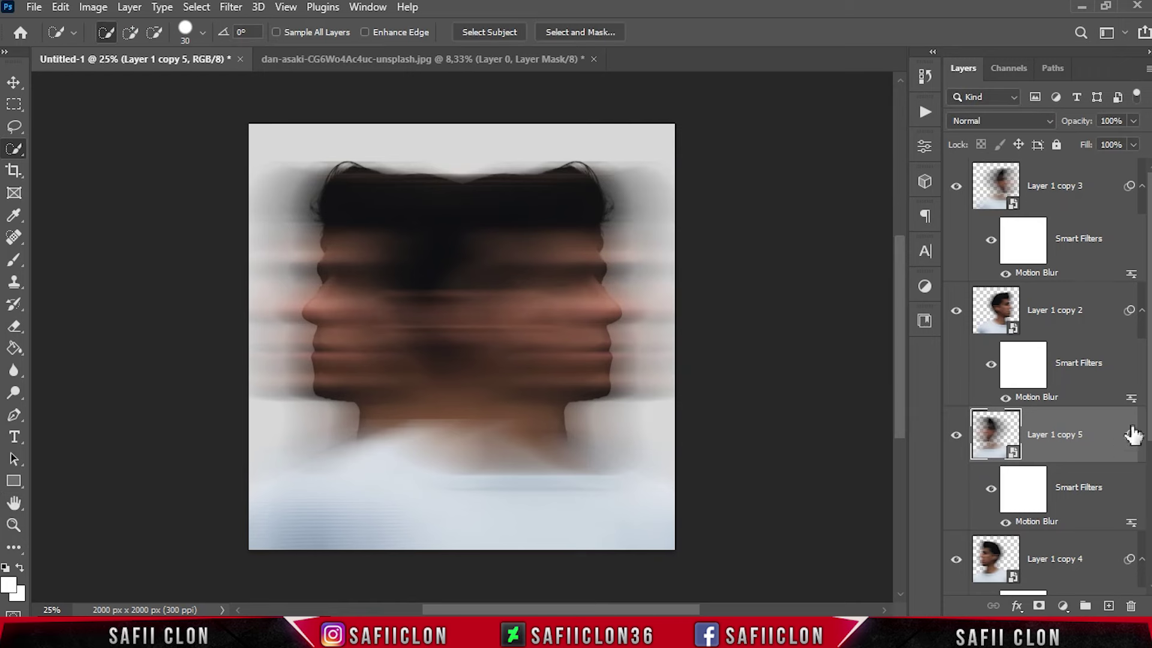
Step: Toggle the visibility of Layer 1 copy 5 and copy 4 to compare the blur
{"action": "left_click", "coordinate": [956, 435]}
{"action": "left_click", "coordinate": [957, 558]}
{"action": "left_click", "coordinate": [958, 558]}
Step: Select Layer 1 copy 3 down through Layer 1 and group them as MODEL
{"action": "left_click", "coordinate": [1077, 186]}
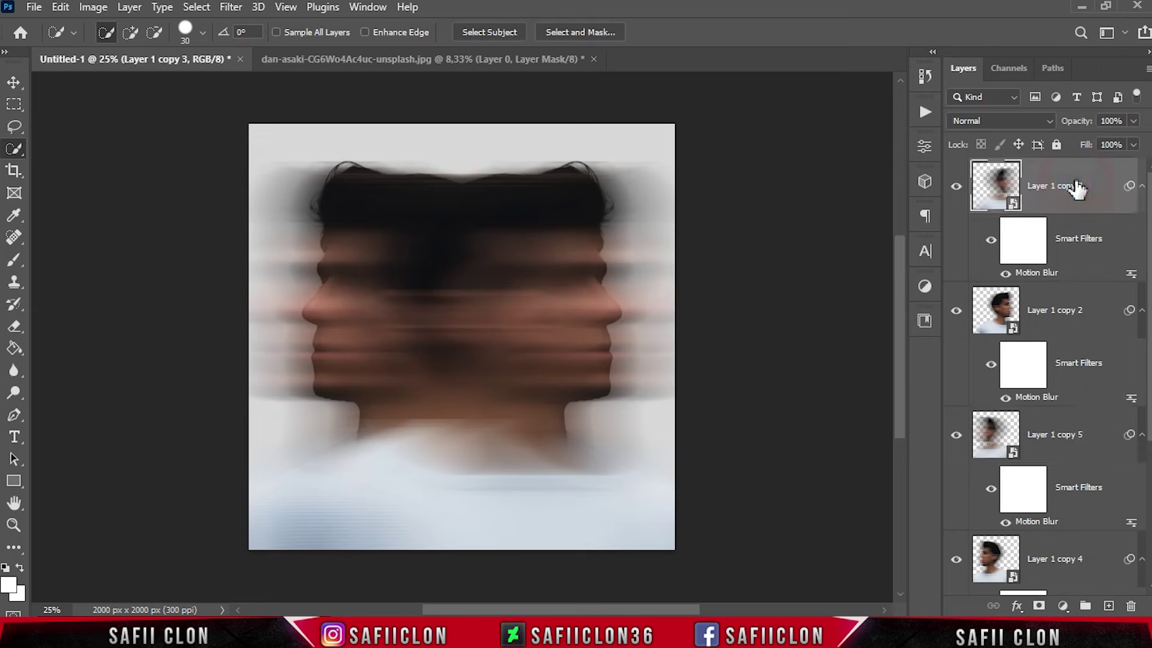
{"action": "left_click_drag", "start_coordinate": [1146, 222], "coordinate": [1147, 228]}
{"action": "scroll", "coordinate": [1143, 228], "scroll_direction": "down", "scroll_amount": 3}
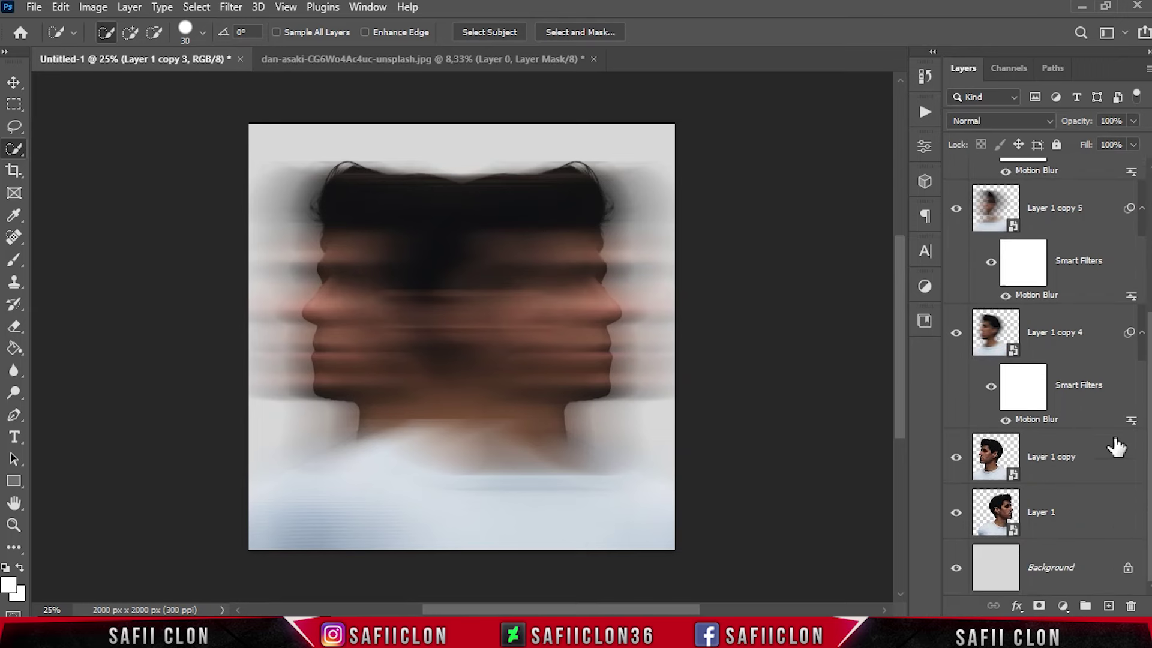
{"action": "left_click", "coordinate": [1092, 519], "text": "shift"}
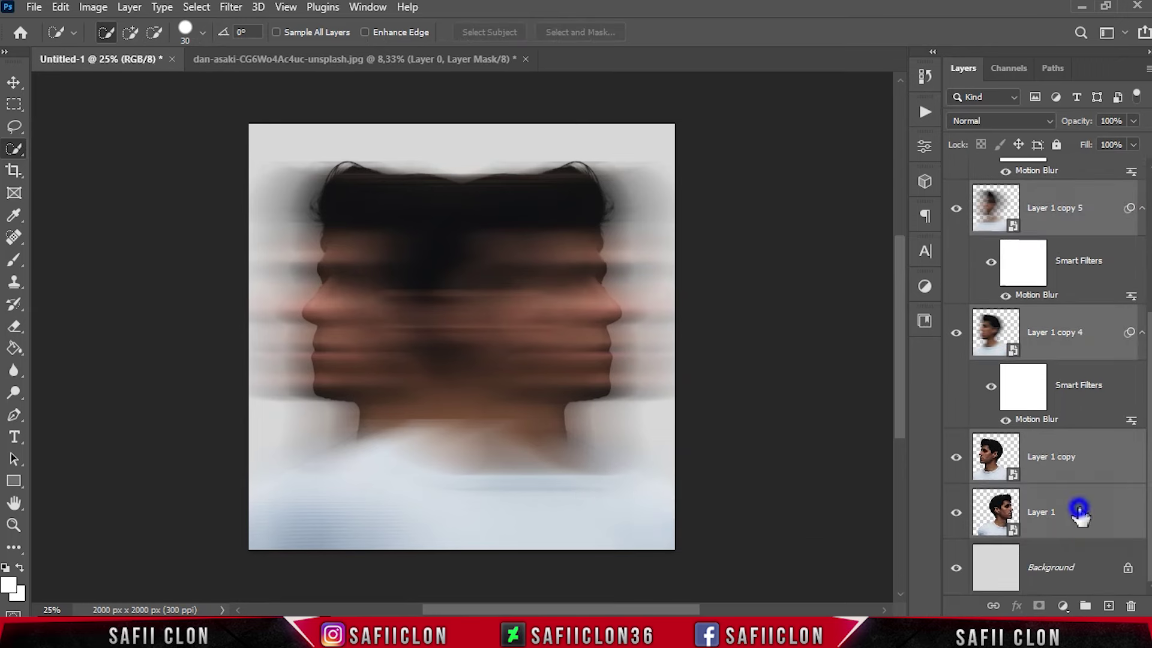
{"action": "right_click", "coordinate": [1091, 522]}
{"action": "left_click", "coordinate": [906, 74]}
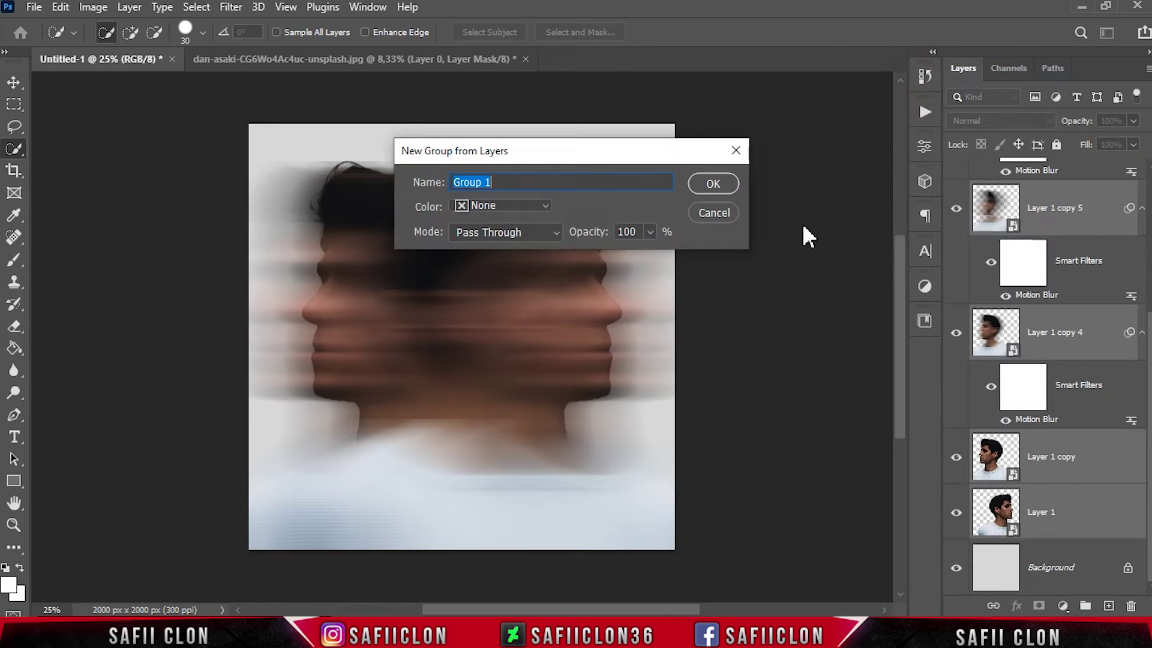
{"action": "type", "text": "MODEL"}
{"action": "left_click", "coordinate": [706, 181]}
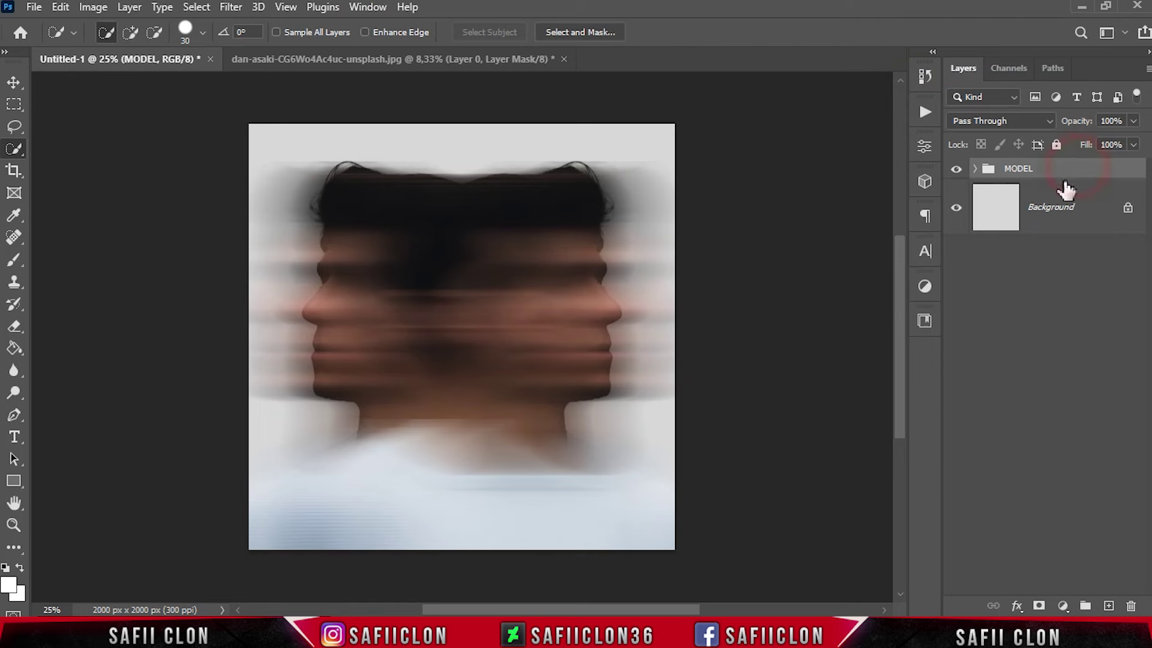
{"action": "key", "text": "ctrl+t"}
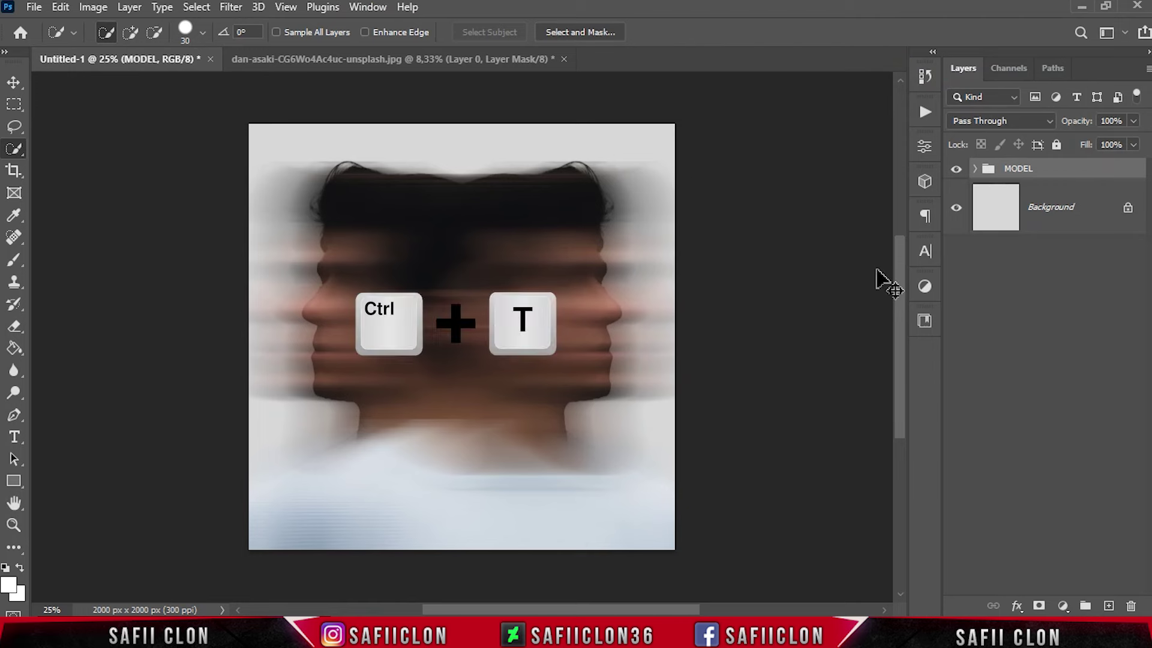
Step: Nudge the MODEL group a few pixels up and right, then commit the transform
{"action": "left_click", "coordinate": [593, 259]}
{"action": "left_click_drag", "start_coordinate": [505, 349], "coordinate": [503, 351]}
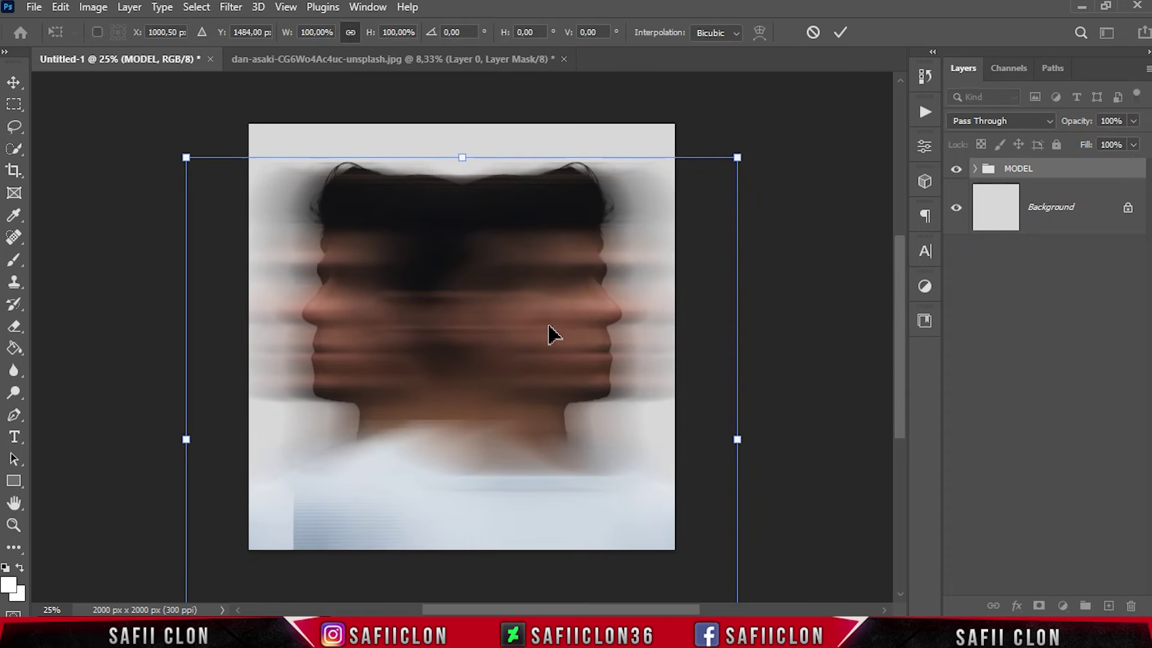
{"action": "key", "text": "Right"}
{"action": "key", "text": "Right"}
{"action": "key", "text": "Right"}
{"action": "key", "text": "Right"}
{"action": "key", "text": "Right"}
{"action": "key", "text": "Right"}
{"action": "left_click", "coordinate": [838, 33]}
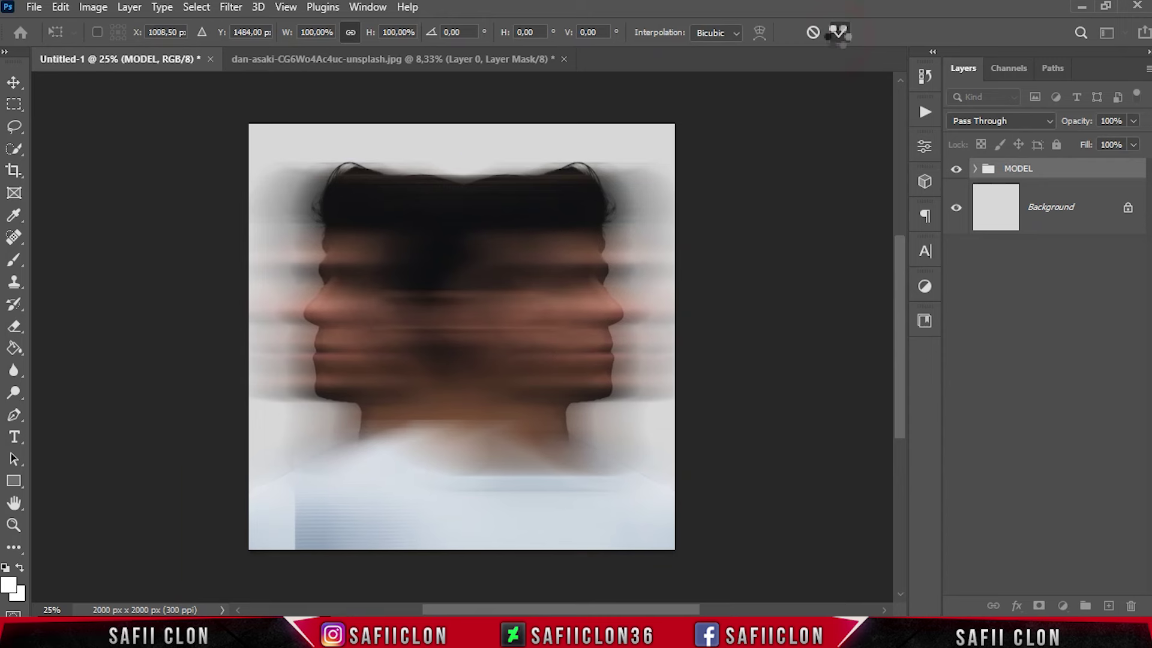
{"action": "key", "text": "w"}
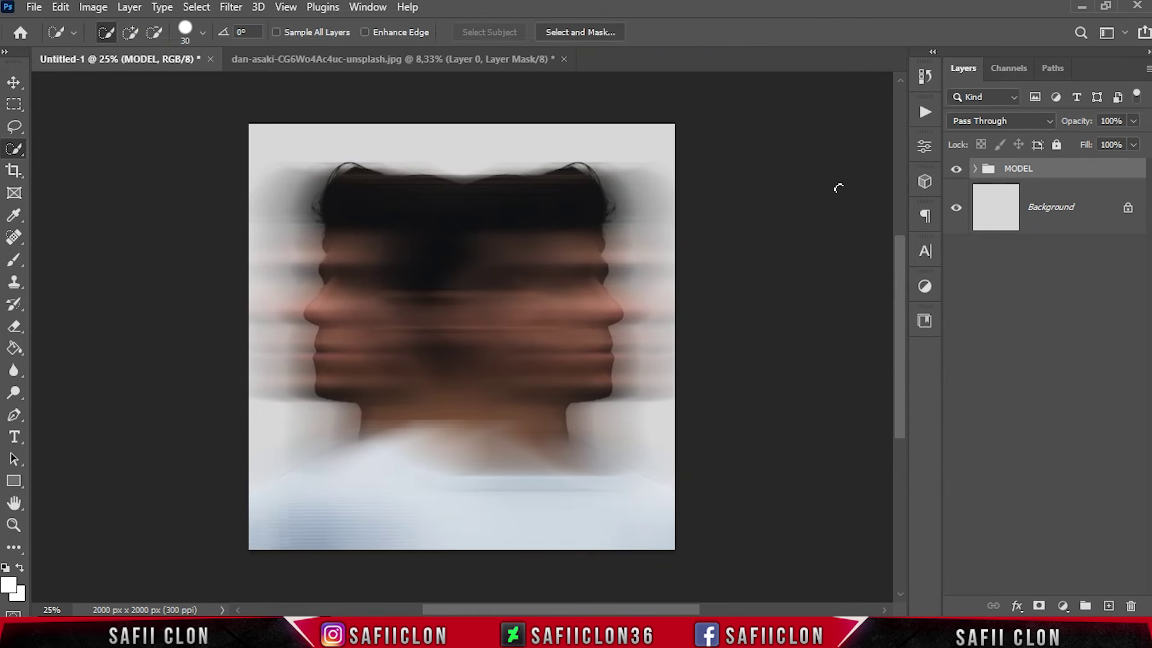
{"action": "left_click", "coordinate": [1063, 175]}
Step: Stamp all visible layers into a new Layer 2 and duplicate it as Layer 2 copy
{"action": "key", "text": "ctrl+shift+alt+e"}
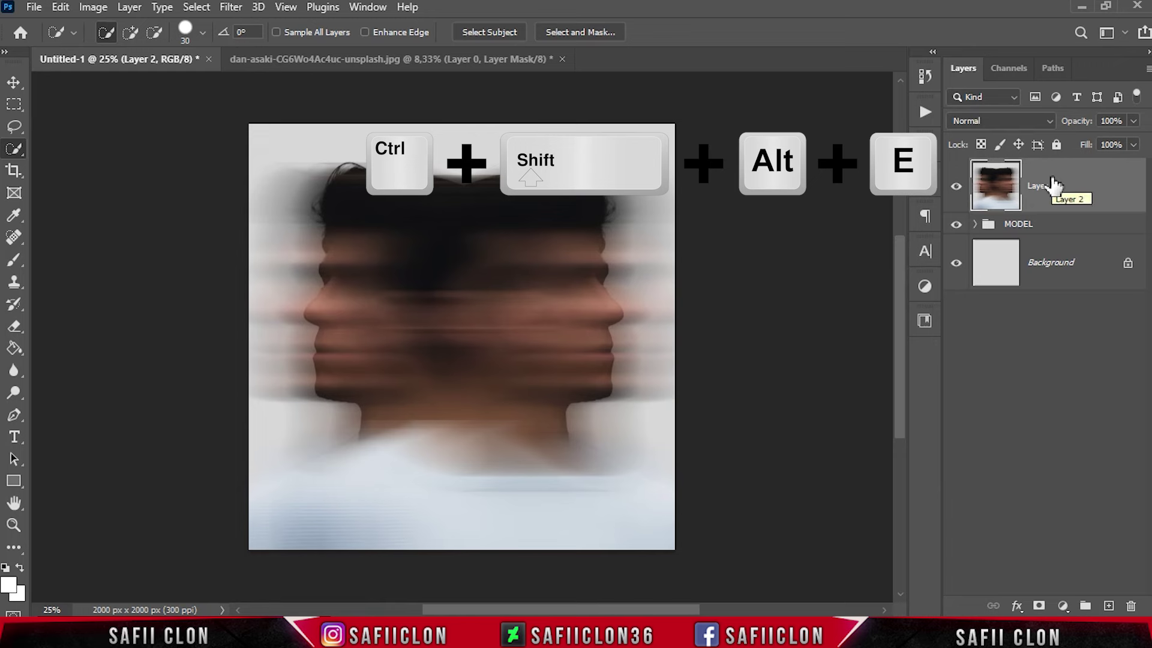
{"action": "right_click", "coordinate": [1087, 186]}
{"action": "left_click", "coordinate": [894, 90]}
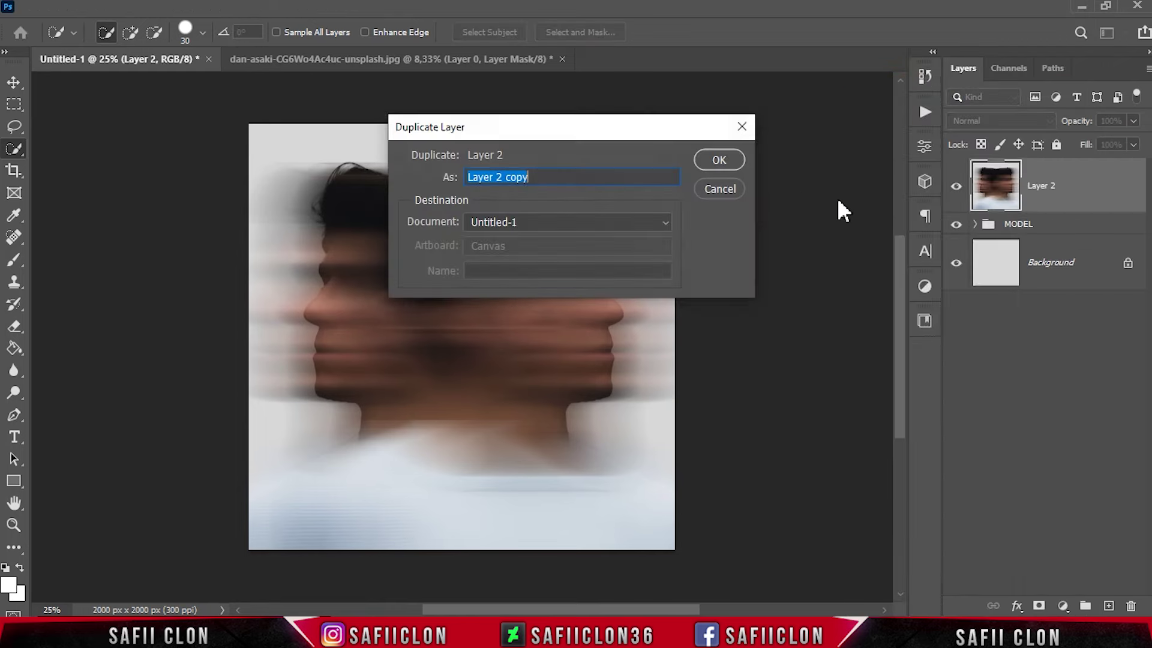
{"action": "left_click", "coordinate": [724, 157]}
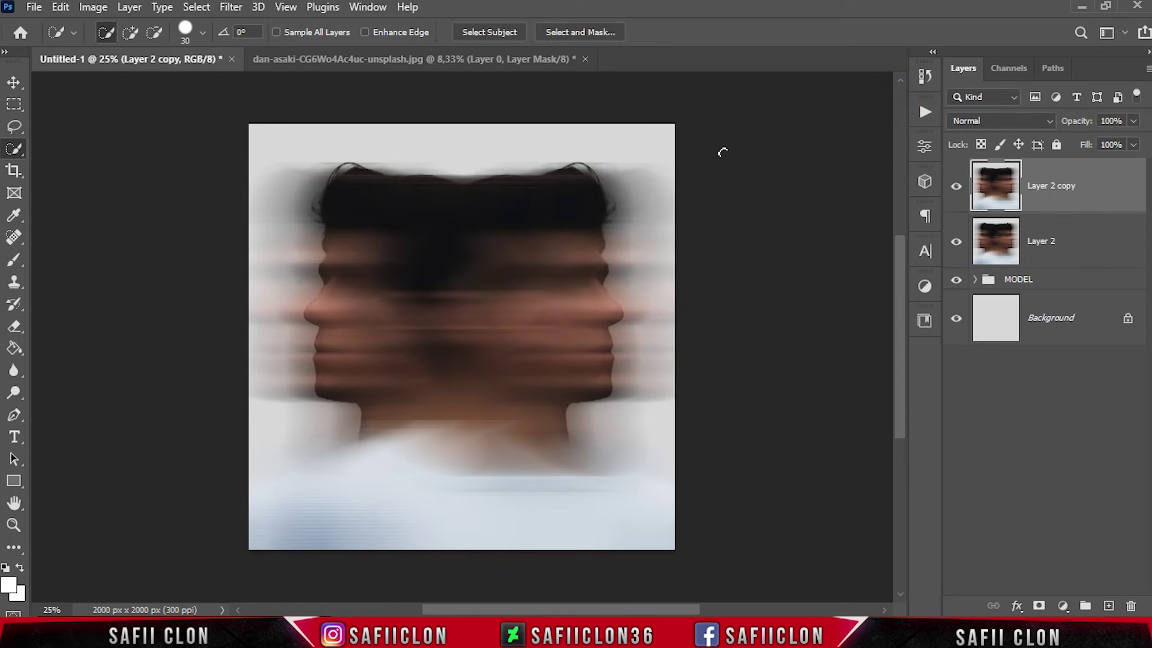
Step: Uncheck the G channel in Layer 2 copy's Advanced Blending options and apply
{"action": "right_click", "coordinate": [1102, 181]}
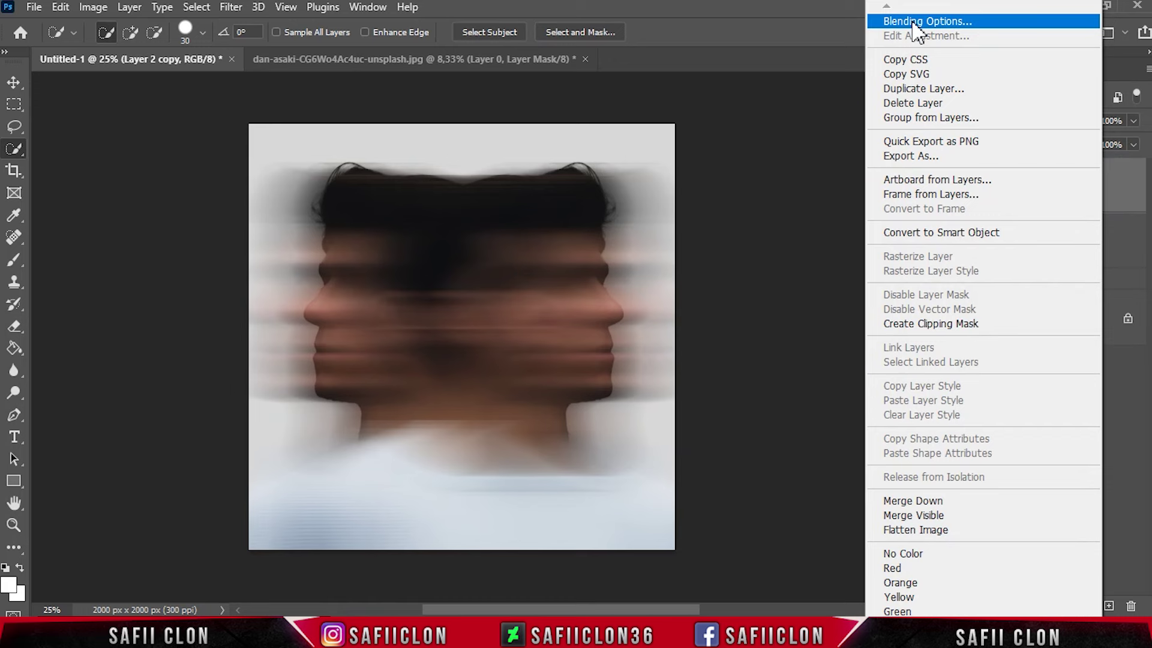
{"action": "left_click", "coordinate": [912, 22]}
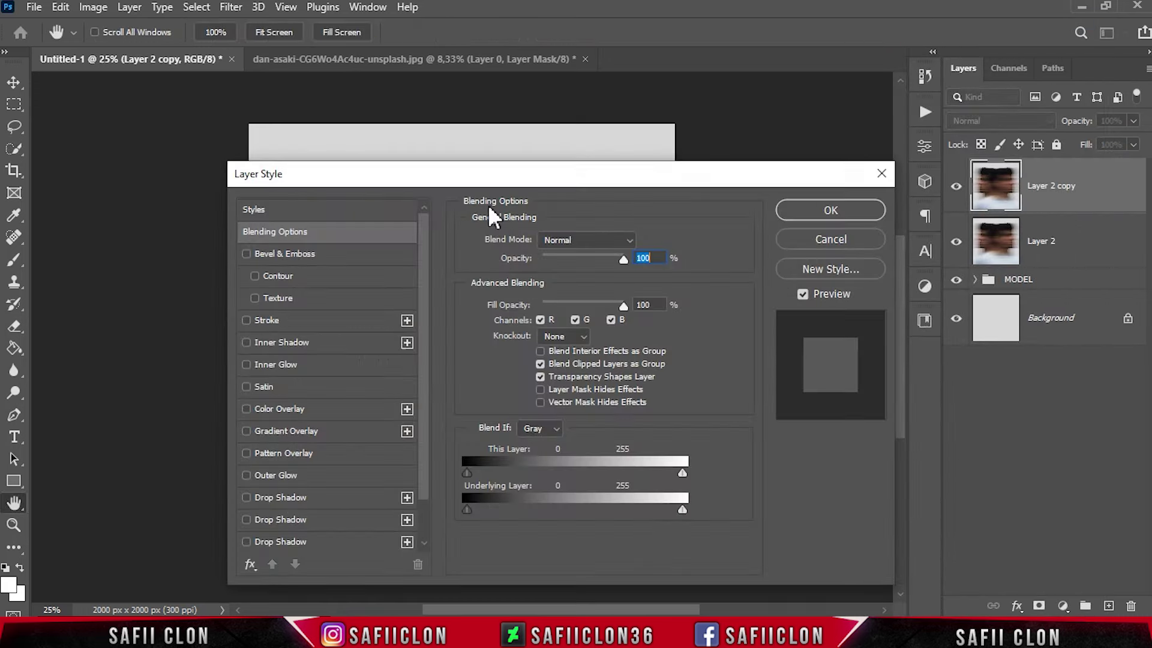
{"action": "left_click_drag", "start_coordinate": [457, 180], "coordinate": [867, 141]}
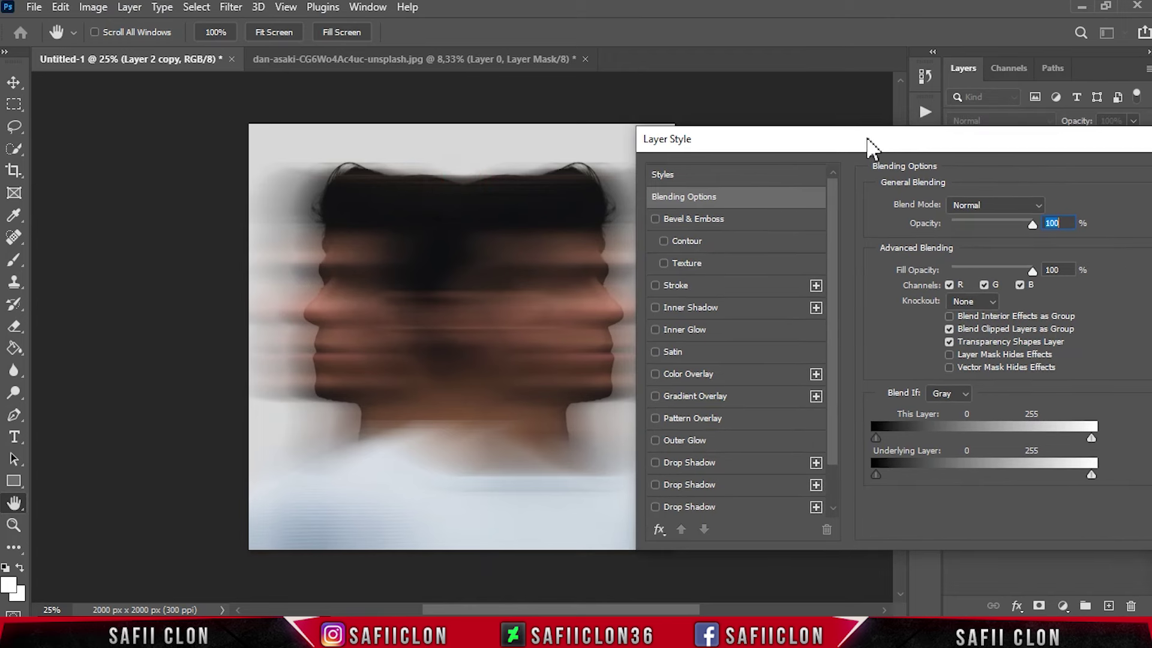
{"action": "left_click", "coordinate": [984, 285]}
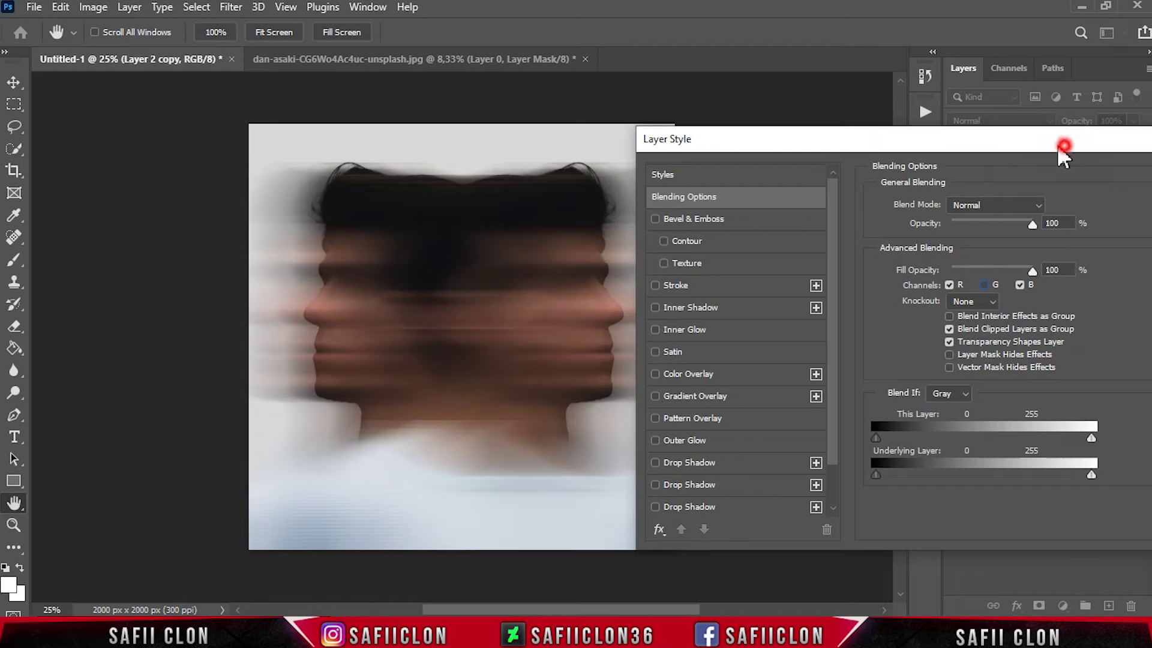
{"action": "left_click_drag", "start_coordinate": [1068, 144], "coordinate": [647, 144]}
{"action": "left_click", "coordinate": [857, 174]}
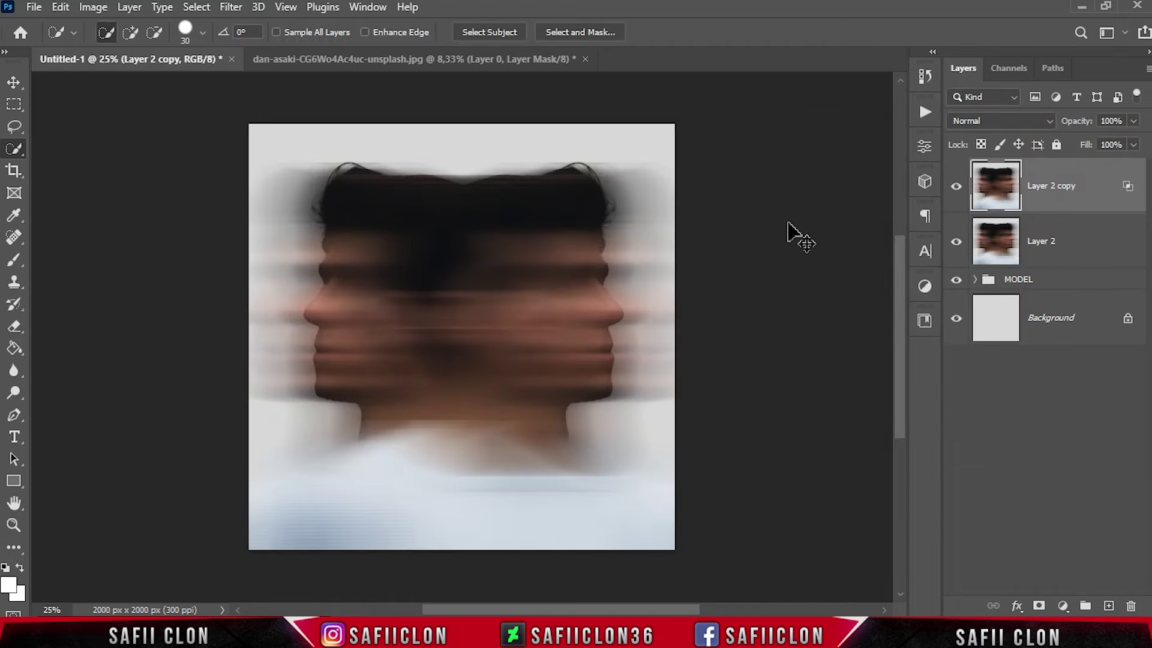
{"action": "key", "text": "ctrl+t"}
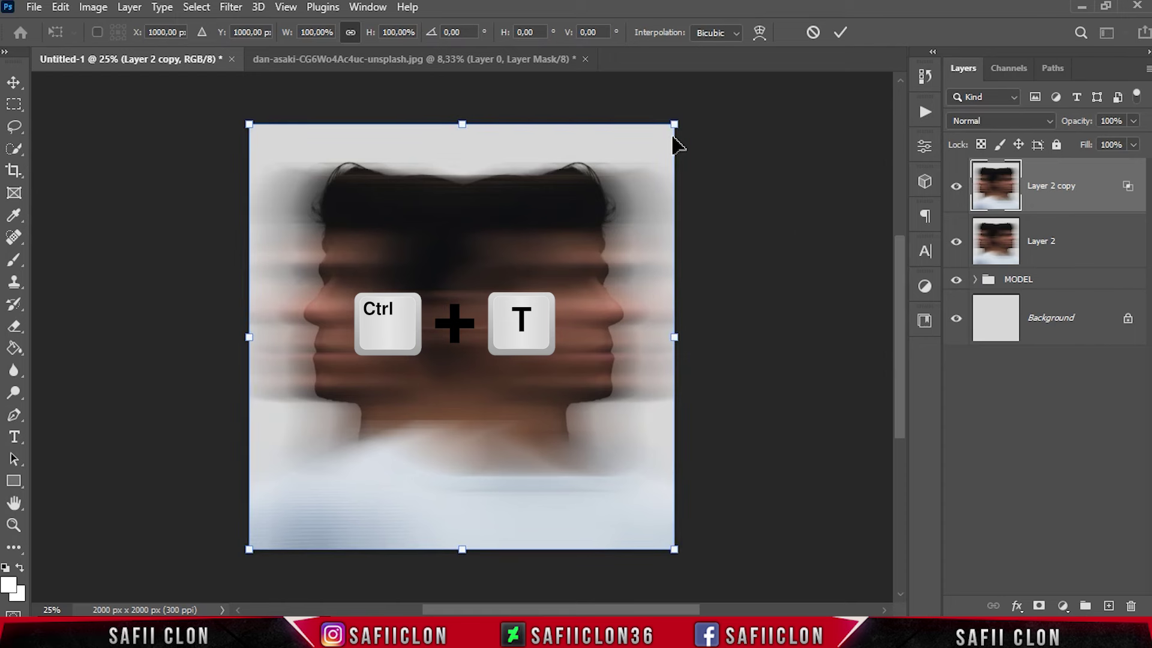
{"action": "left_click_drag", "start_coordinate": [597, 235], "coordinate": [600, 236]}
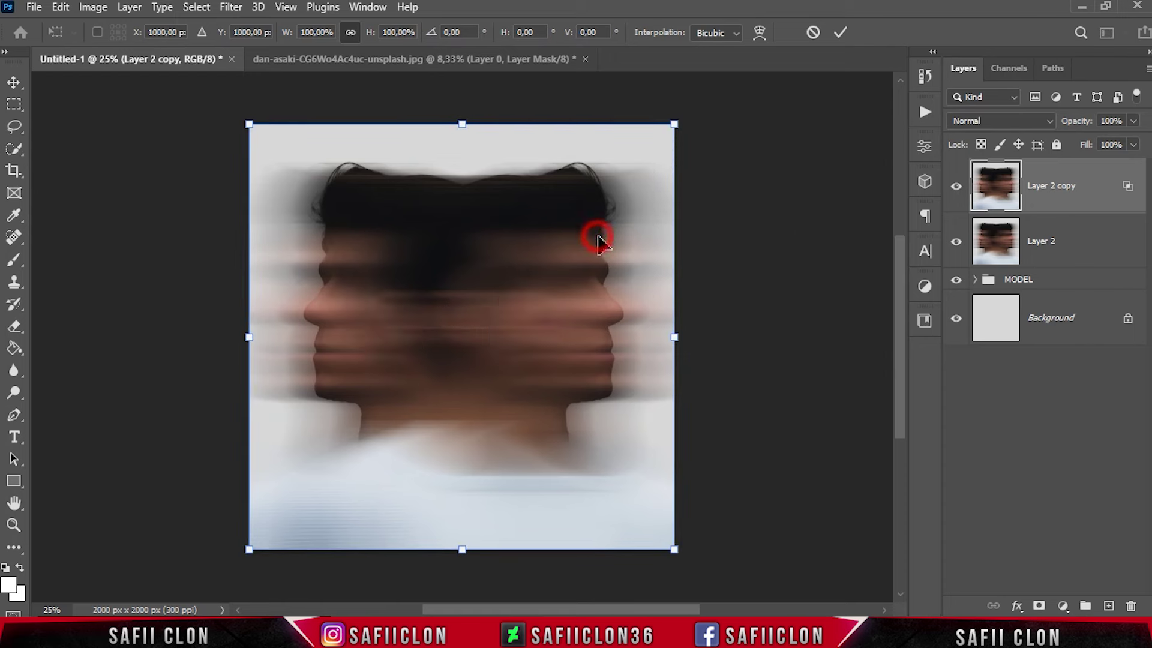
{"action": "left_click_drag", "start_coordinate": [600, 236], "coordinate": [615, 237]}
{"action": "key", "text": "Right"}
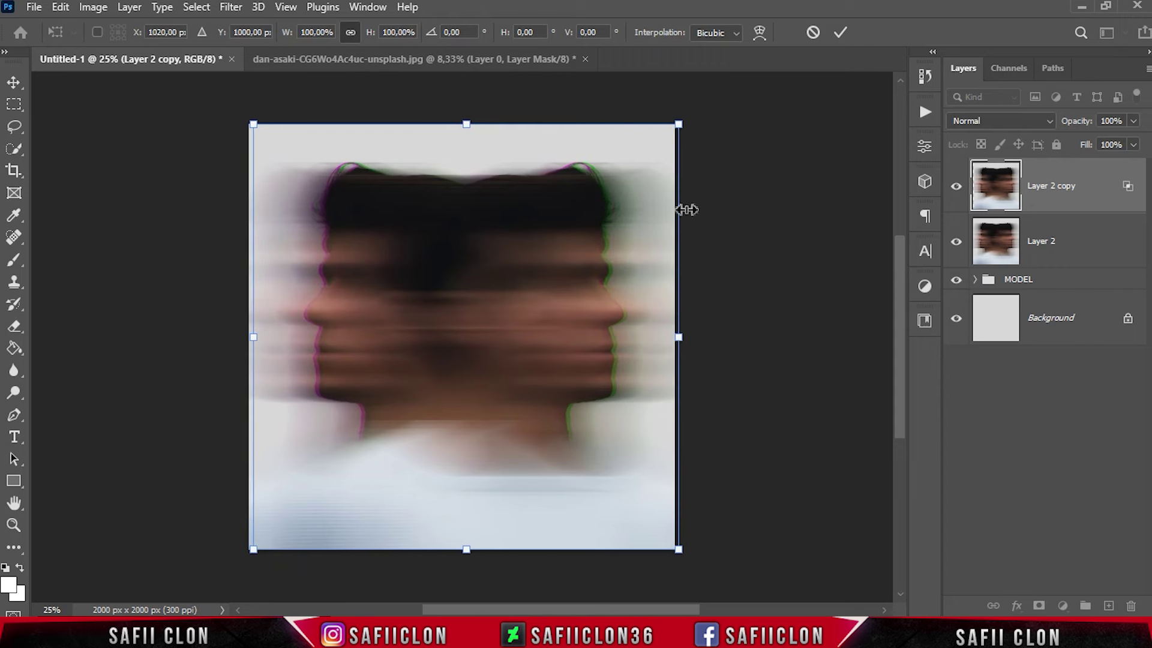
{"action": "left_click", "coordinate": [840, 33]}
{"action": "key", "text": "w"}
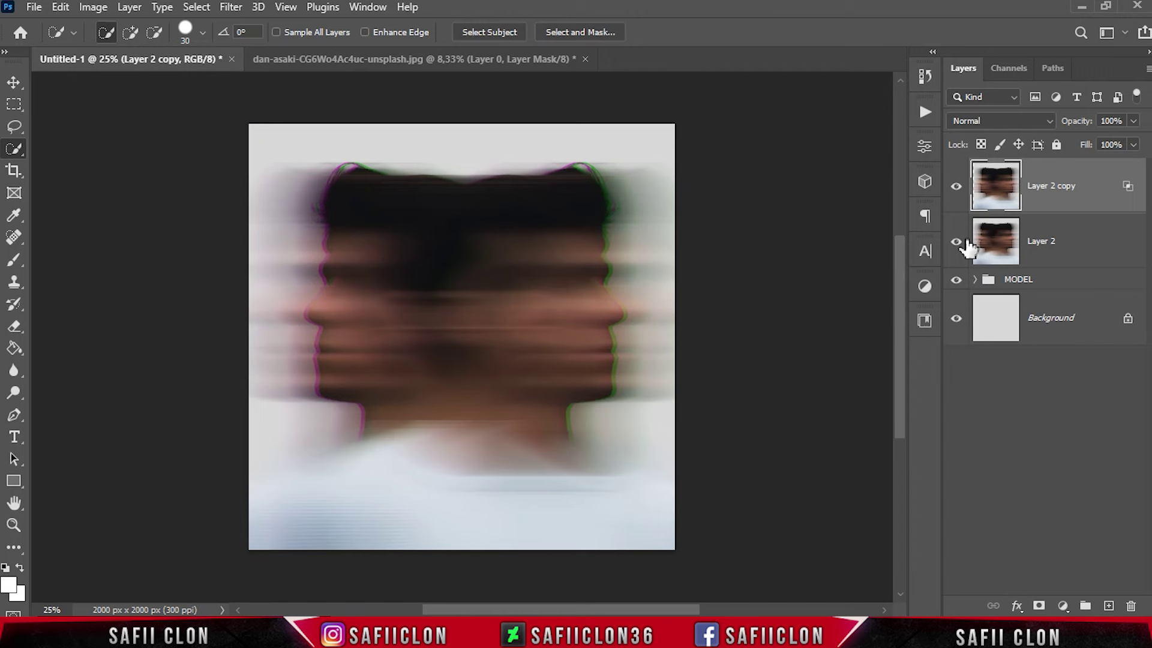
{"action": "left_click", "coordinate": [956, 186]}
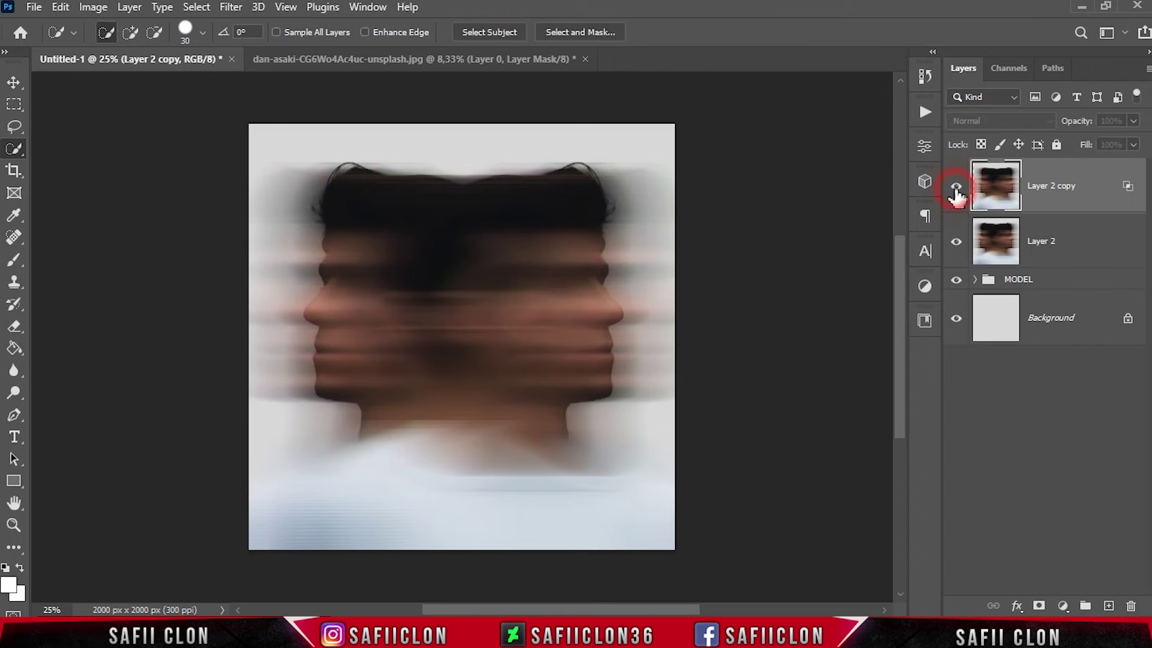
{"action": "left_click", "coordinate": [957, 187]}
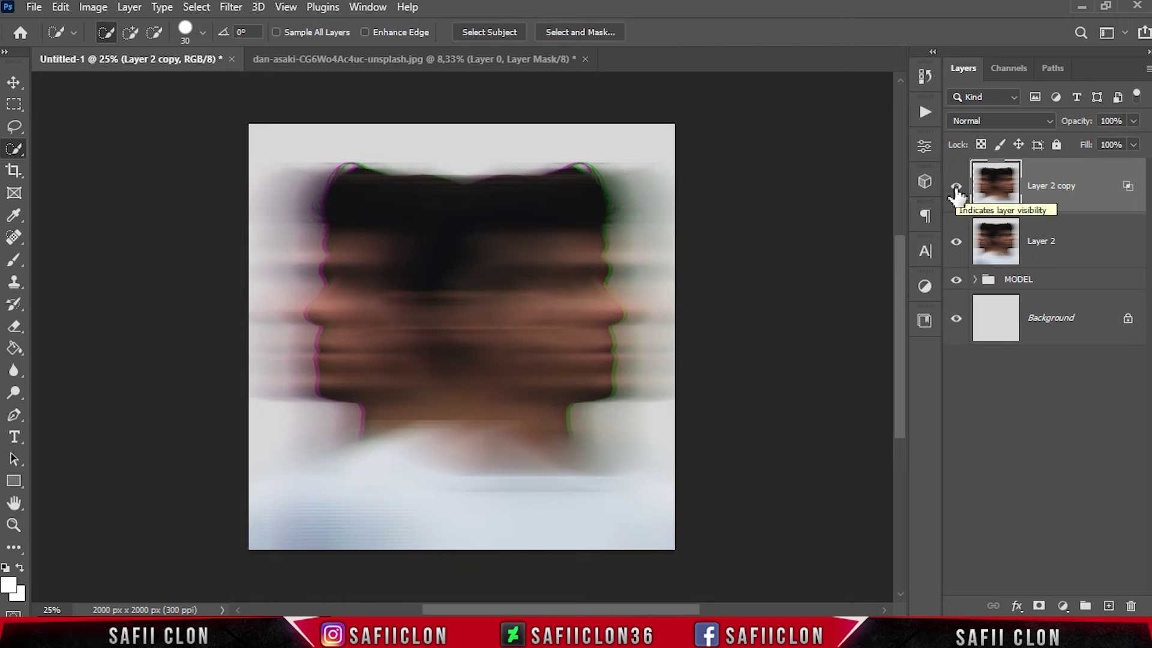
Step: Open the dynamic-wang halftone dot texture JPG
{"action": "left_click", "coordinate": [34, 6]}
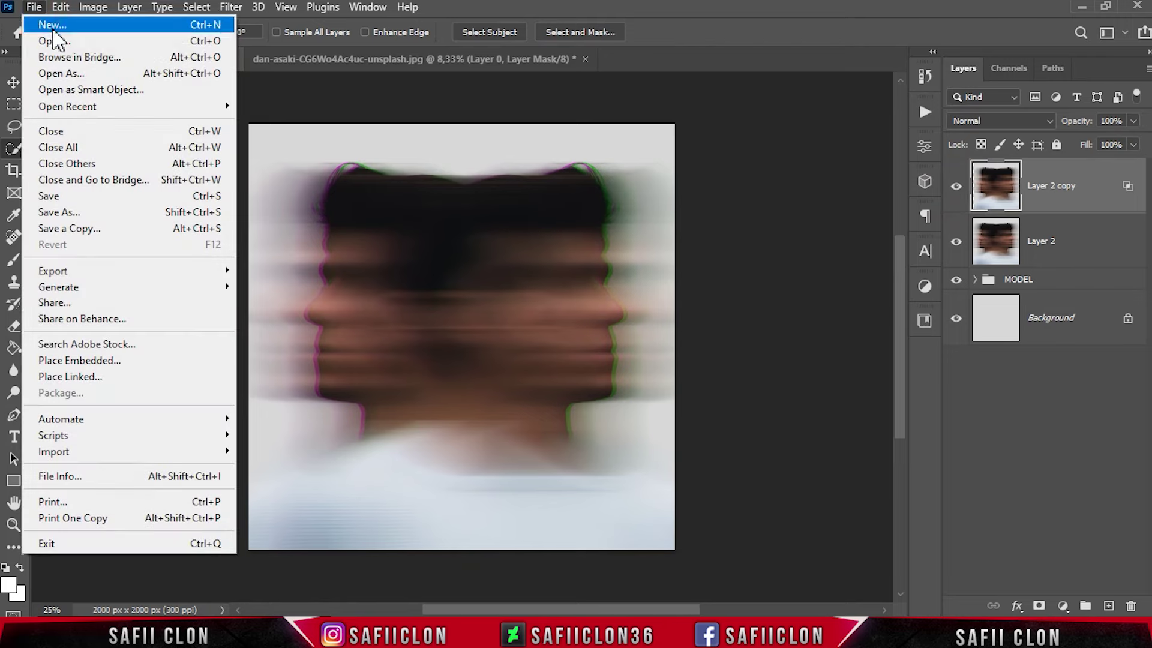
{"action": "left_click", "coordinate": [64, 36]}
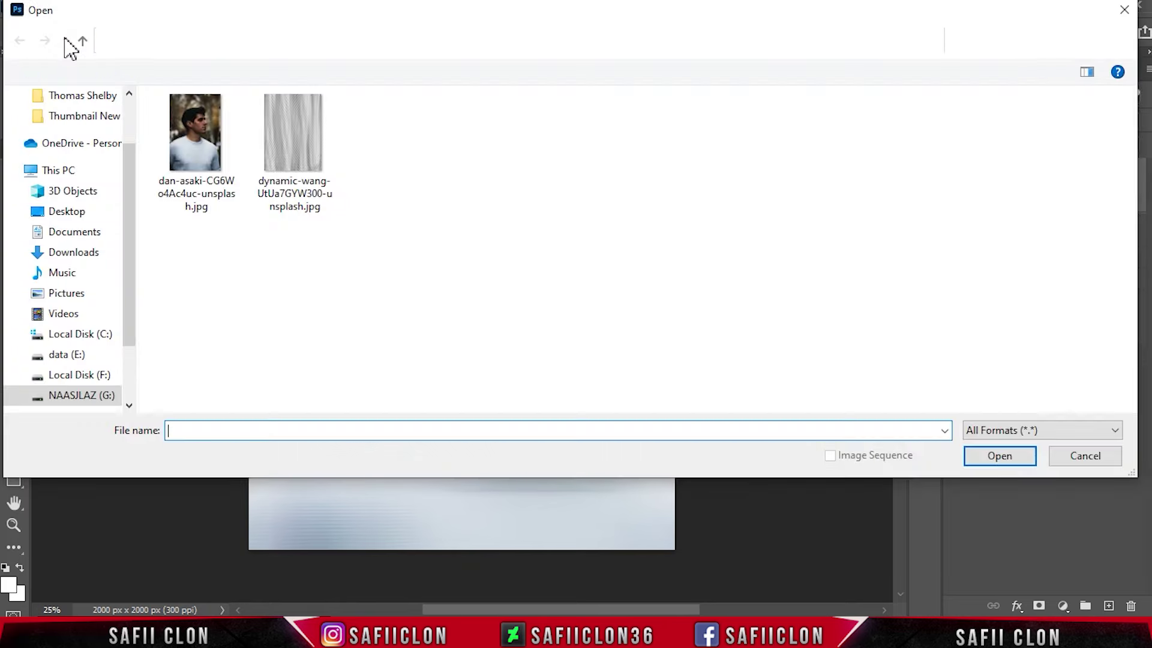
{"action": "left_click", "coordinate": [293, 132]}
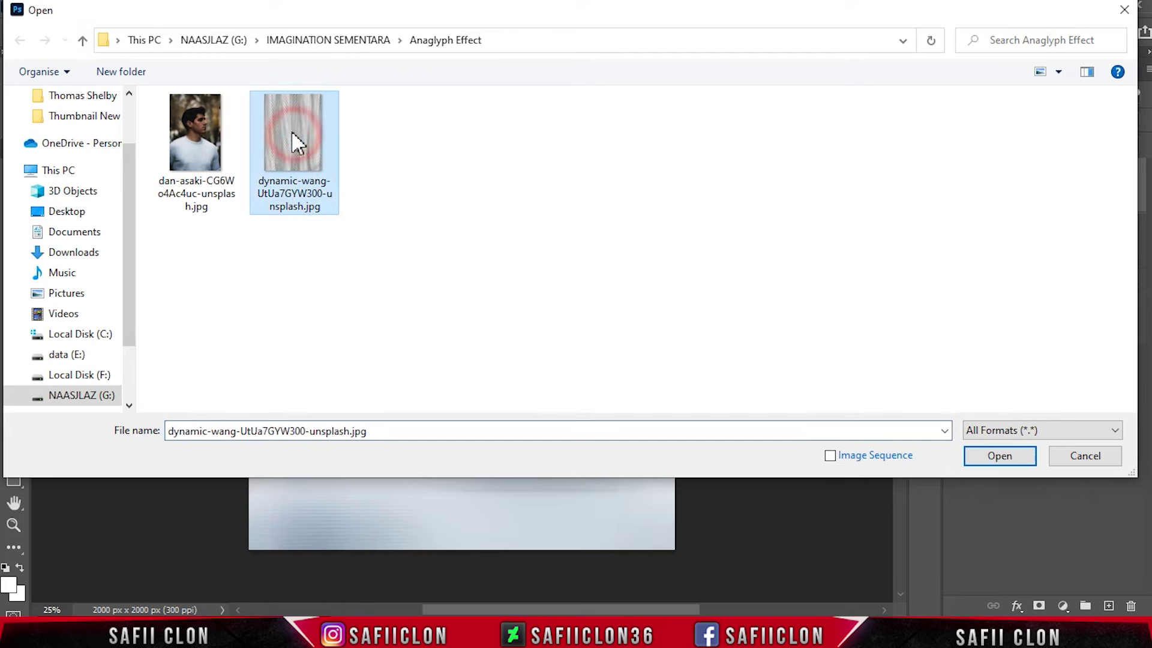
{"action": "left_click", "coordinate": [984, 458]}
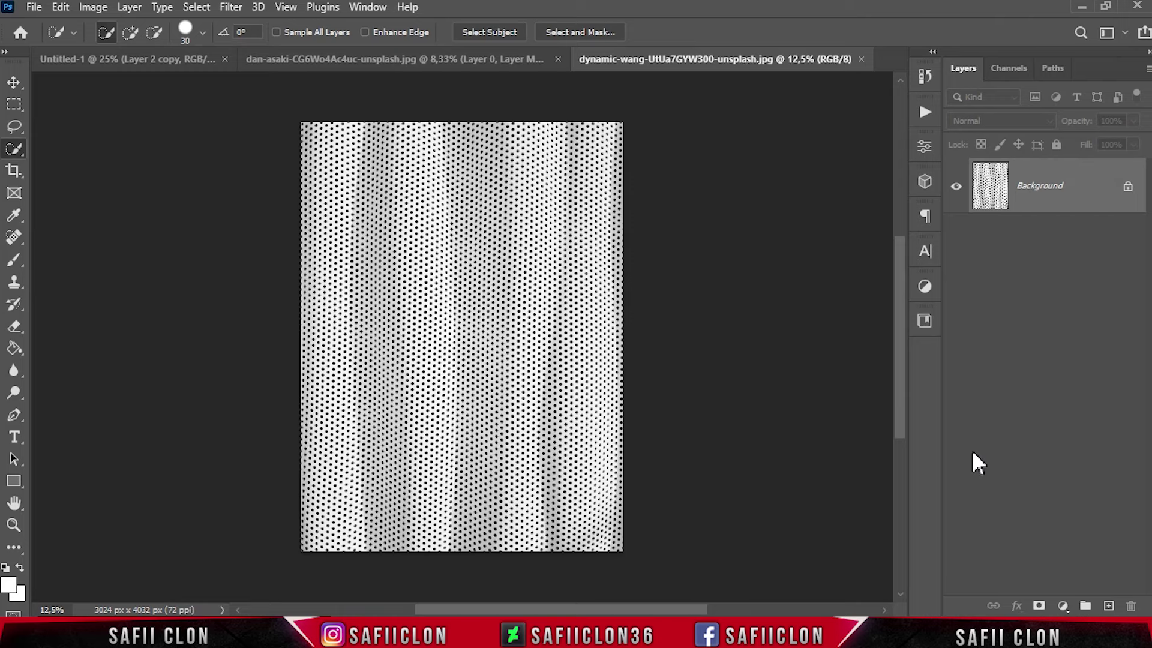
Step: Drag the halftone image into Untitled-1 as Layer 3 covering the canvas
{"action": "left_click_drag", "start_coordinate": [1075, 204], "coordinate": [119, 62]}
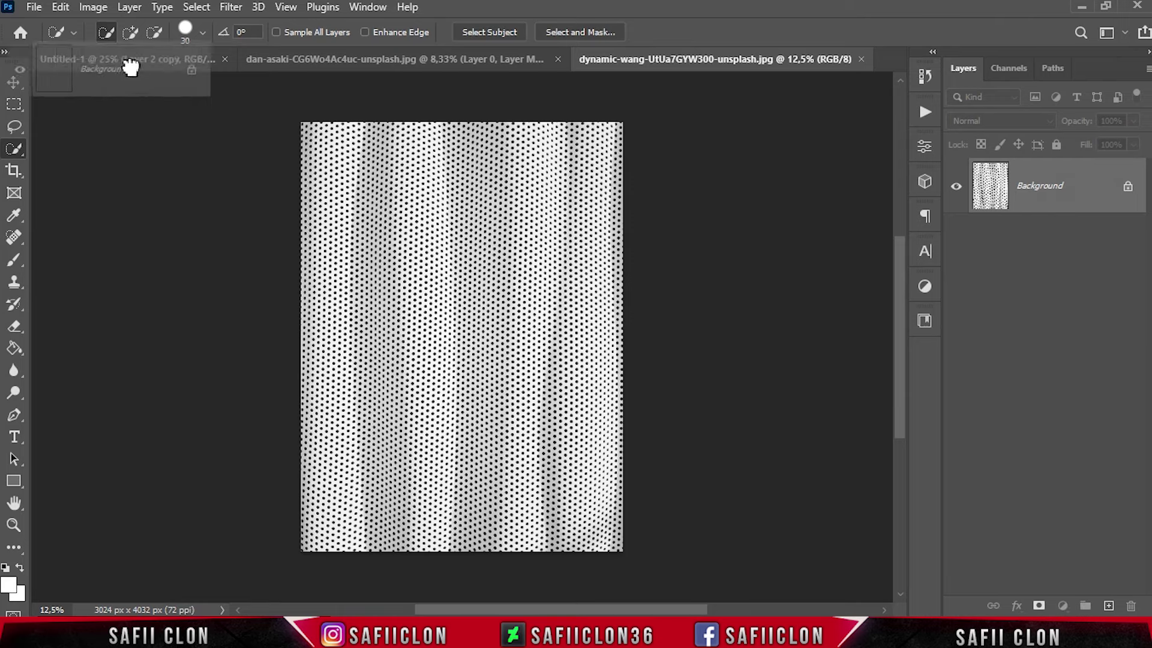
{"action": "left_click_drag", "start_coordinate": [119, 62], "coordinate": [511, 327]}
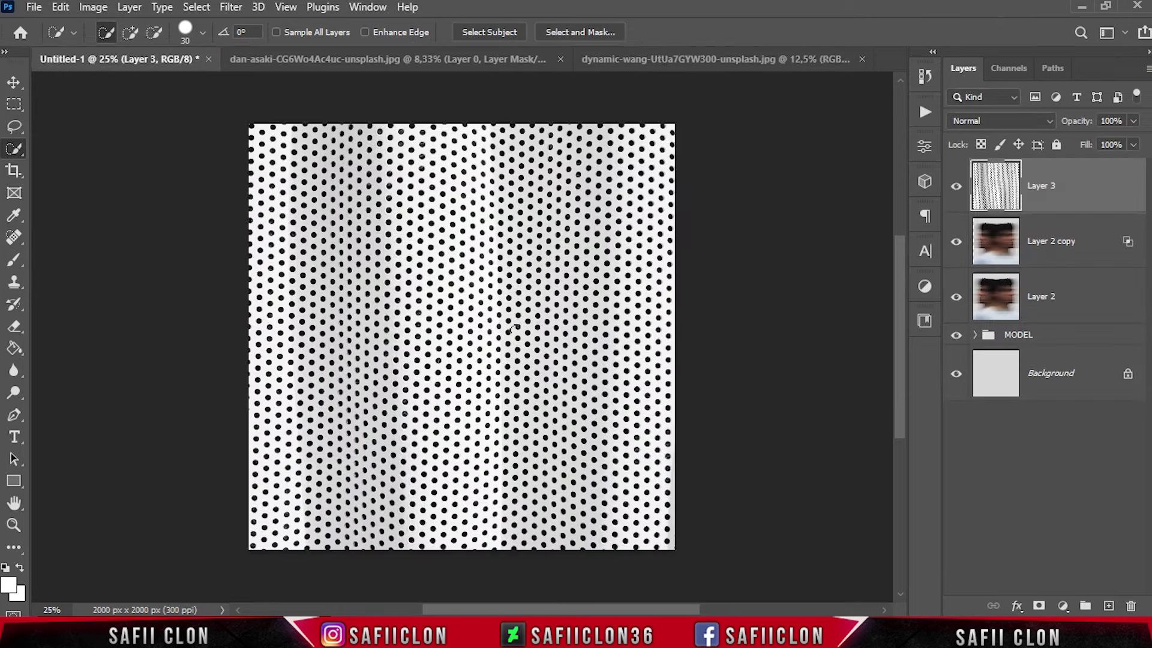
{"action": "left_click", "coordinate": [988, 119]}
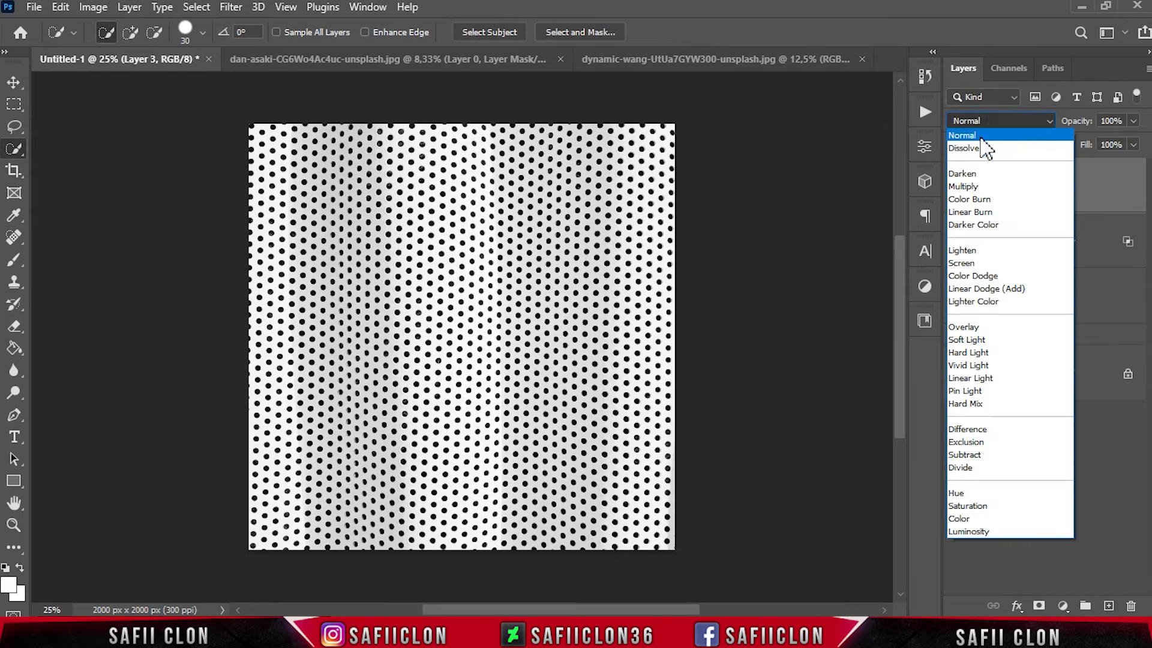
Step: Set Layer 3 to Darken and split its This Layer shadow Blend If slider to 35/80
{"action": "left_click", "coordinate": [976, 174]}
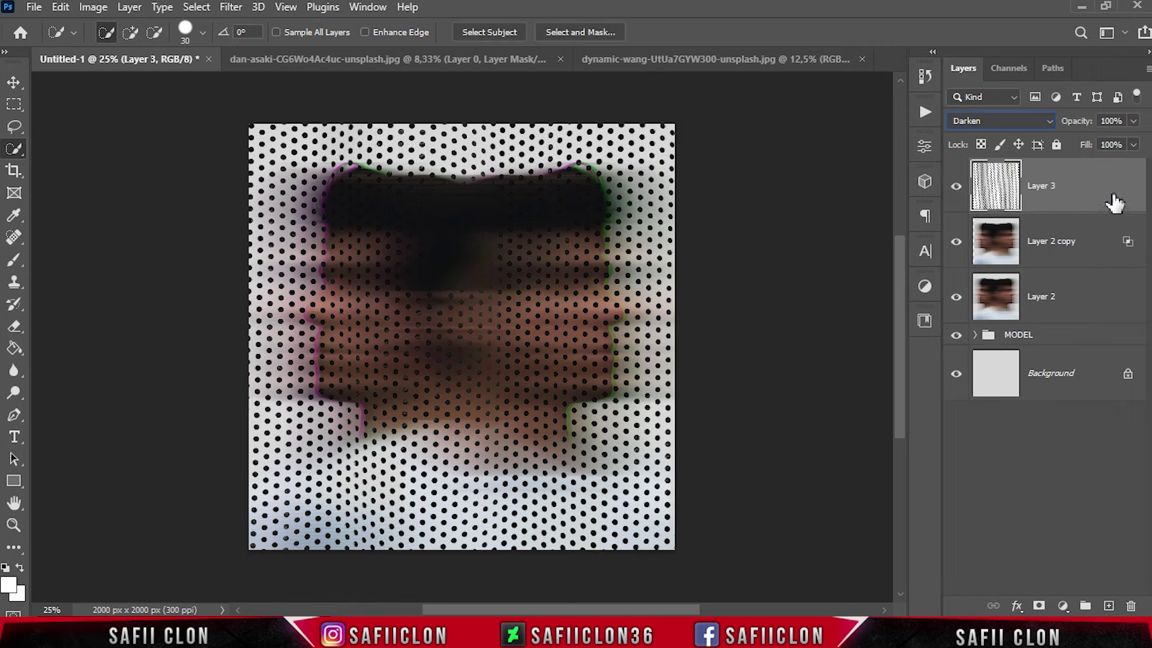
{"action": "right_click", "coordinate": [1075, 192]}
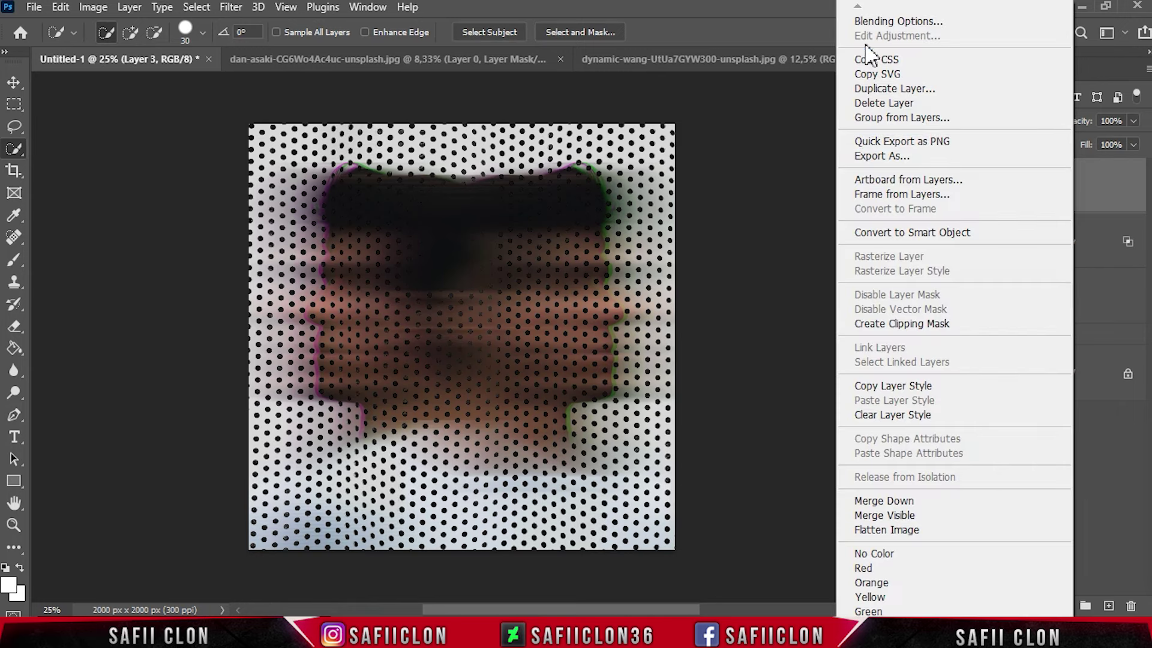
{"action": "left_click", "coordinate": [885, 24]}
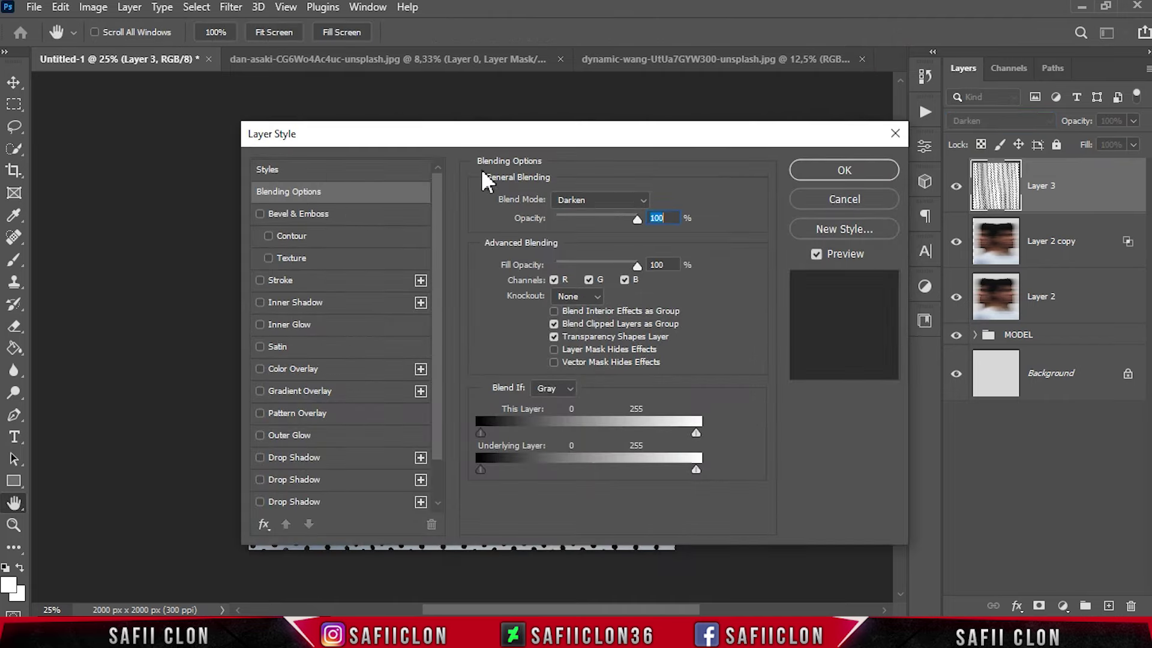
{"action": "left_click_drag", "start_coordinate": [423, 139], "coordinate": [832, 141]}
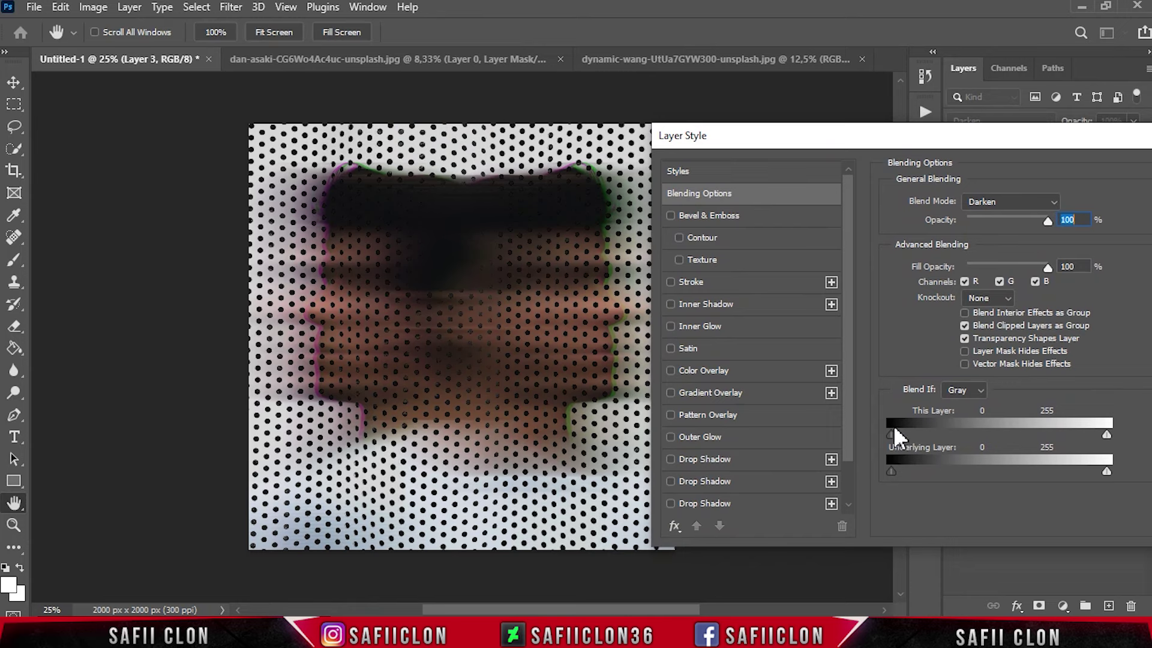
{"action": "left_click_drag", "start_coordinate": [895, 435], "coordinate": [959, 432]}
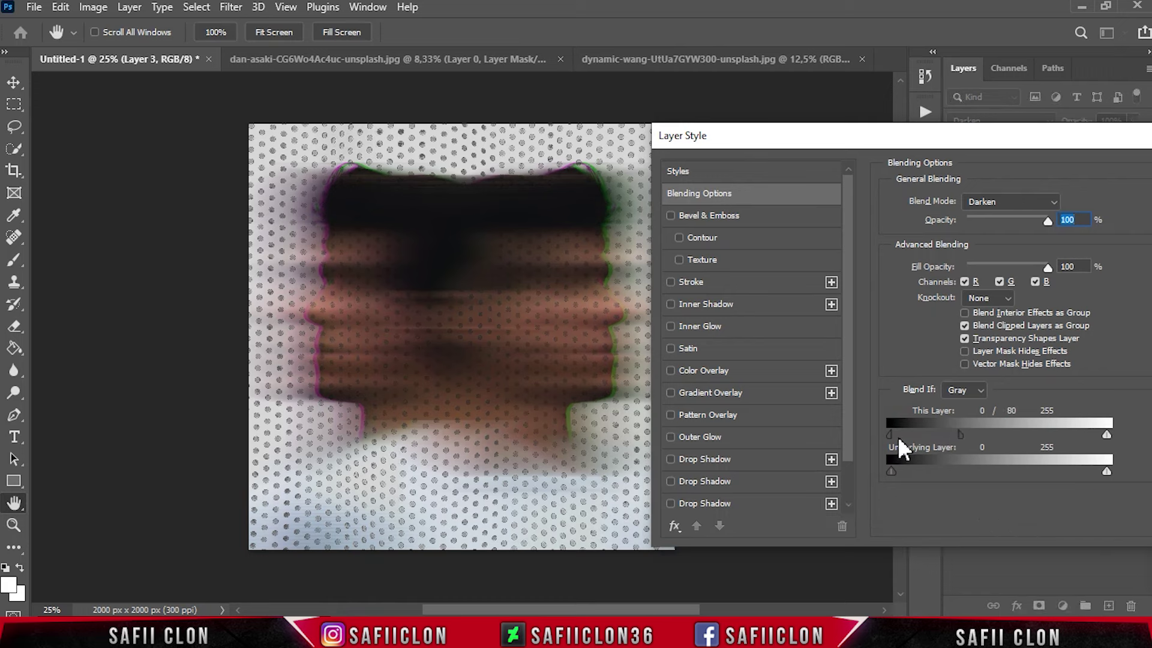
{"action": "left_click_drag", "start_coordinate": [888, 433], "coordinate": [920, 433]}
{"action": "left_click_drag", "start_coordinate": [1072, 141], "coordinate": [685, 138]}
{"action": "left_click", "coordinate": [811, 170]}
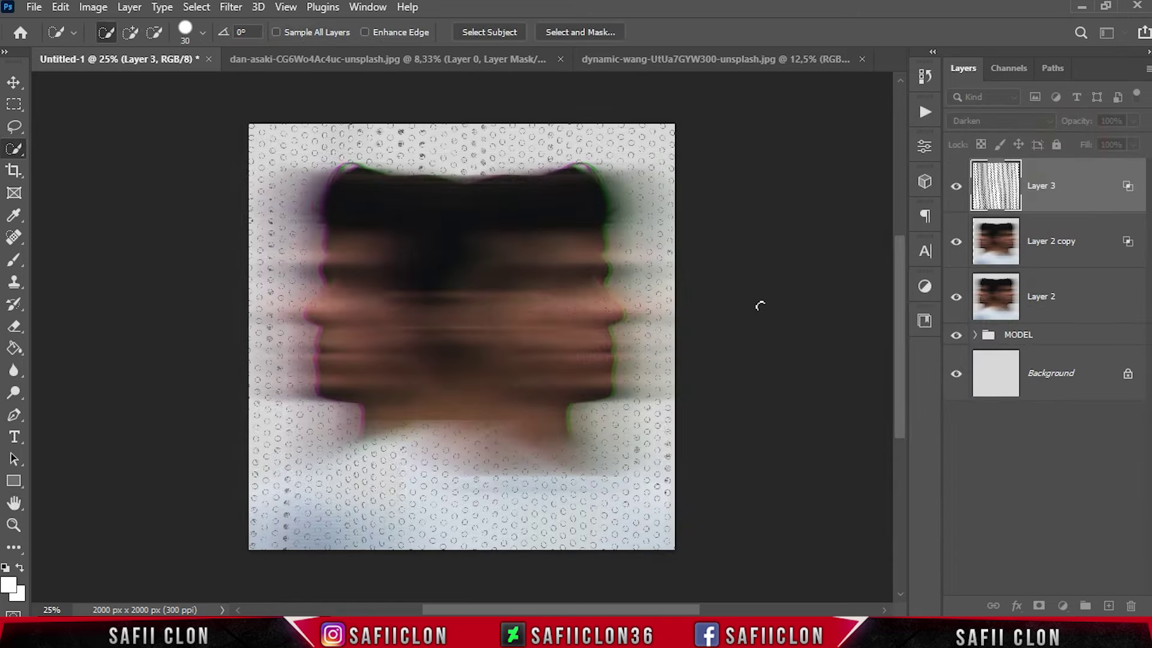
{"action": "left_click", "coordinate": [956, 187]}
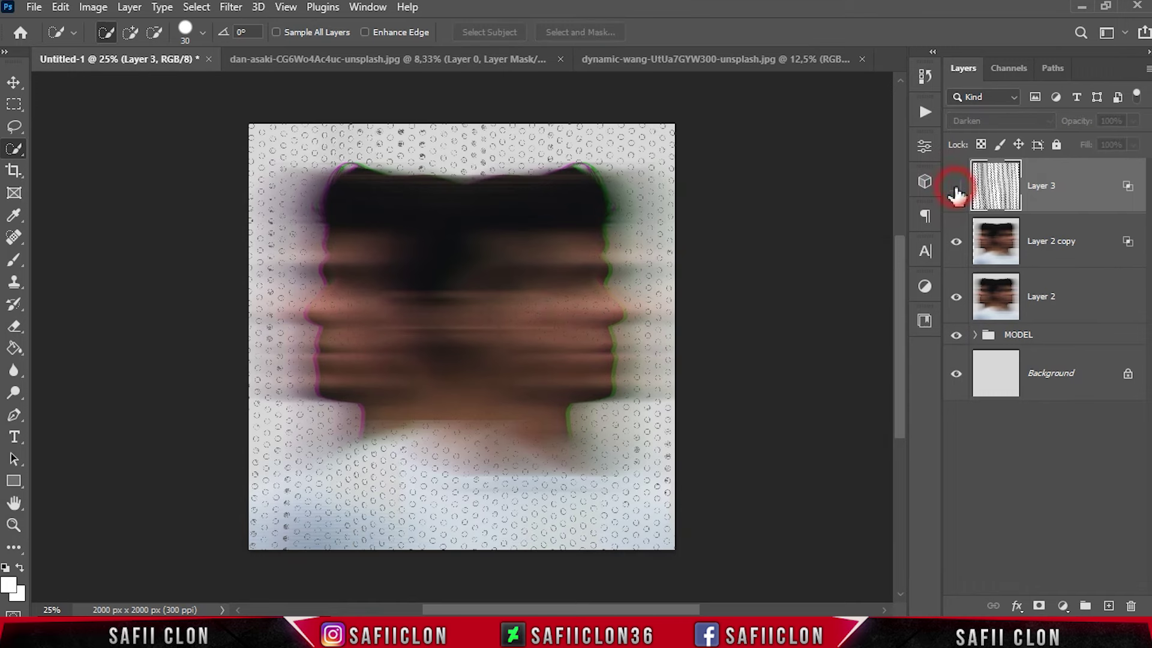
Step: Lower the halftone Layer 3's opacity to 45%
{"action": "left_click", "coordinate": [955, 187]}
{"action": "left_click", "coordinate": [956, 187]}
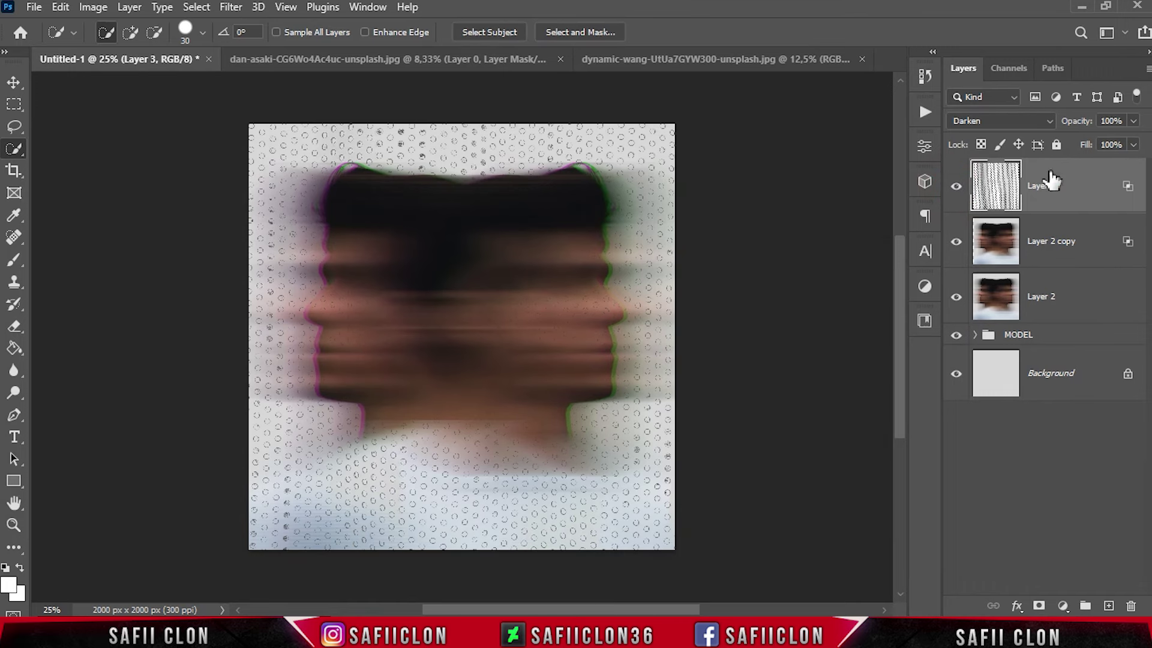
{"action": "left_click", "coordinate": [1133, 121]}
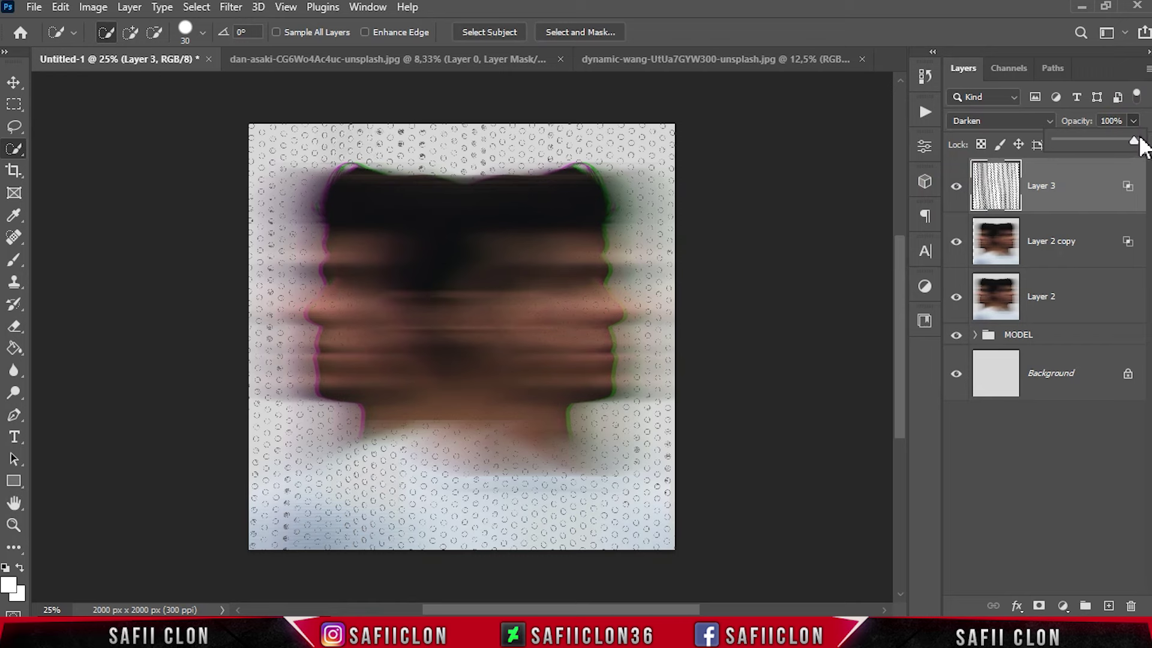
{"action": "left_click_drag", "start_coordinate": [1138, 141], "coordinate": [1103, 142]}
{"action": "left_click", "coordinate": [1134, 121]}
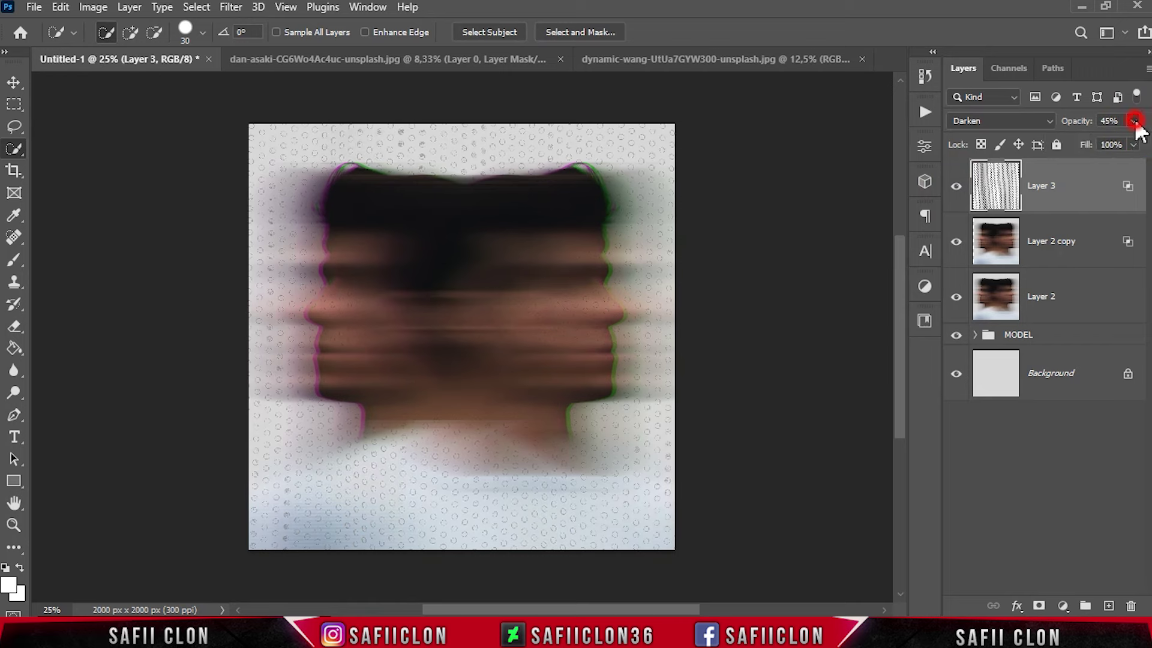
Step: Toggle visibility of Layer 3, Layer 2 copy, Layer 2 and MODEL to compare results
{"action": "left_click", "coordinate": [997, 209]}
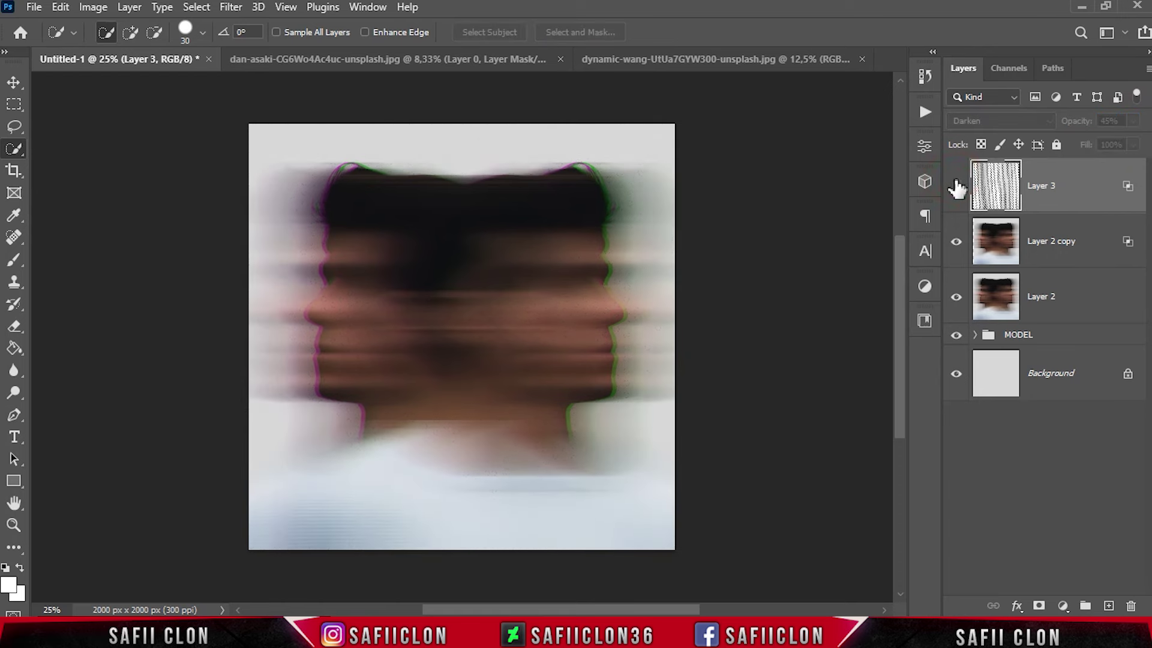
{"action": "left_click", "coordinate": [956, 241]}
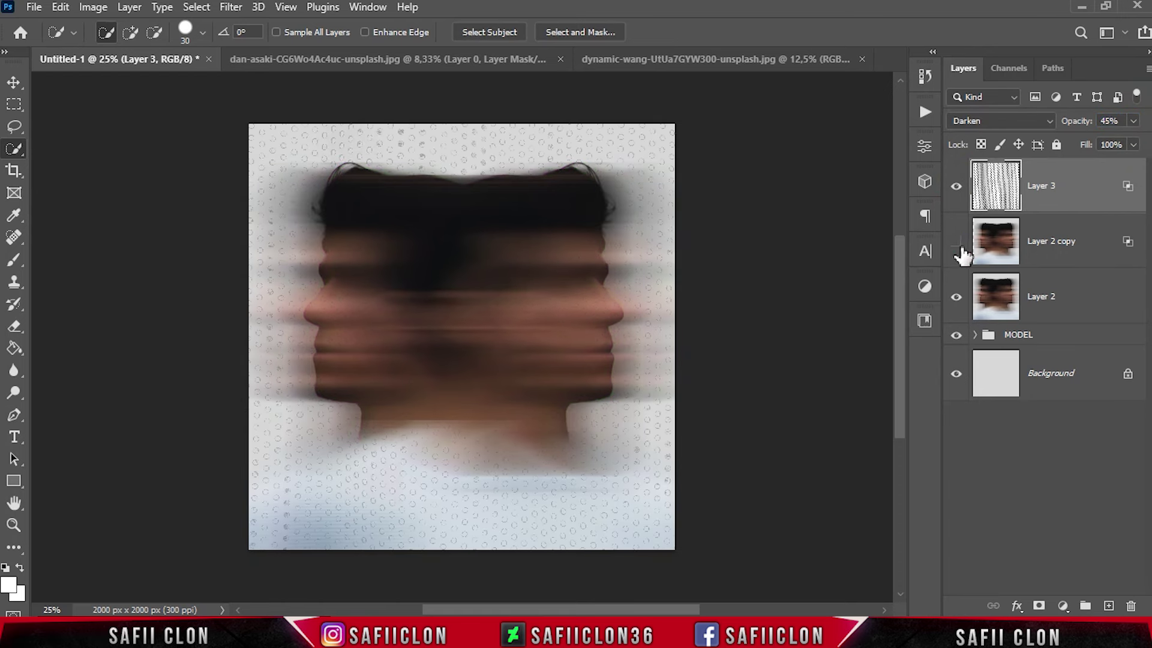
{"action": "left_click", "coordinate": [956, 296]}
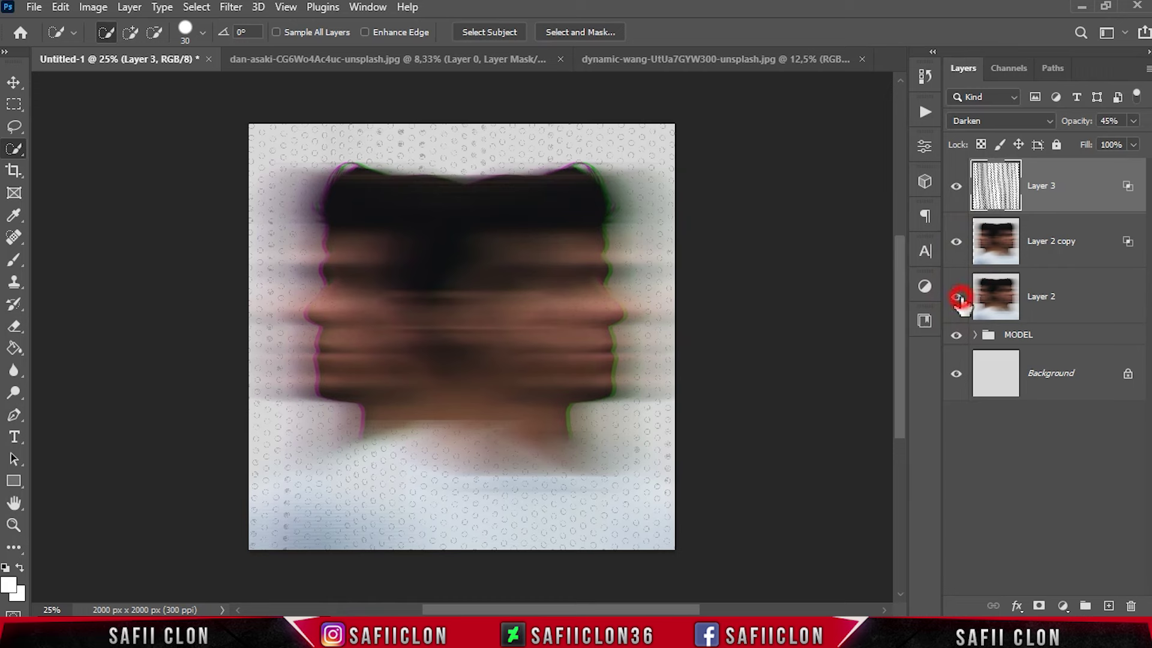
{"action": "left_click", "coordinate": [956, 337]}
{"action": "left_click", "coordinate": [956, 241]}
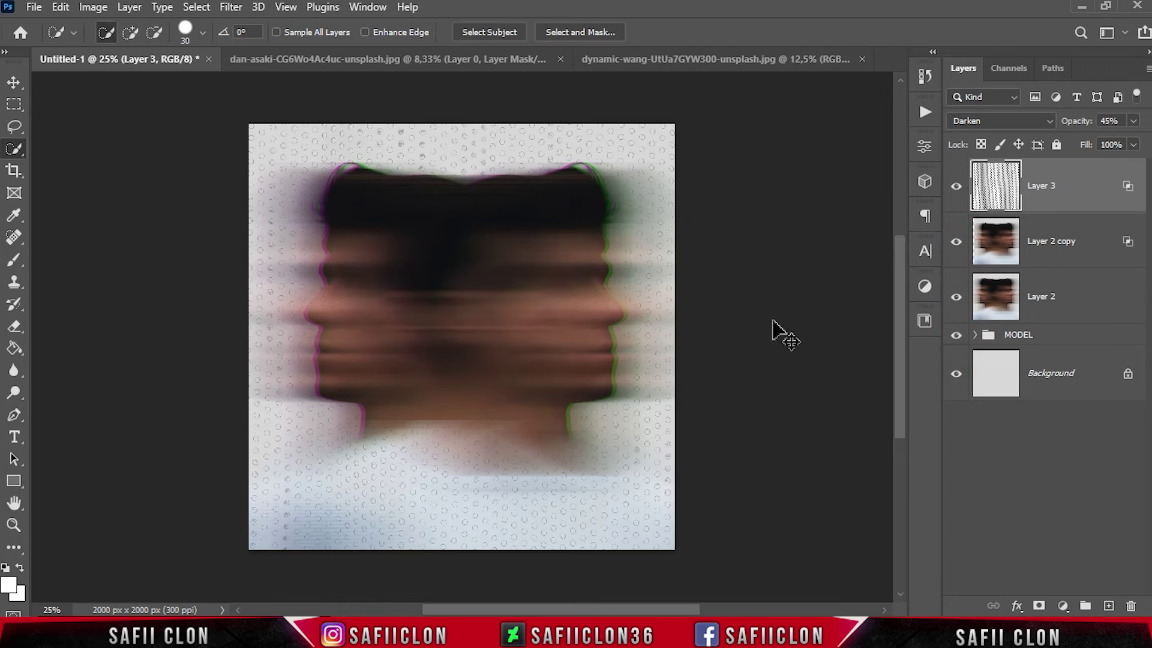
{"action": "key", "text": "ctrl+minus"}
{"action": "key", "text": "ctrl+minus"}
{"action": "key", "text": "ctrl+plus"}
{"action": "key", "text": "ctrl+plus"}
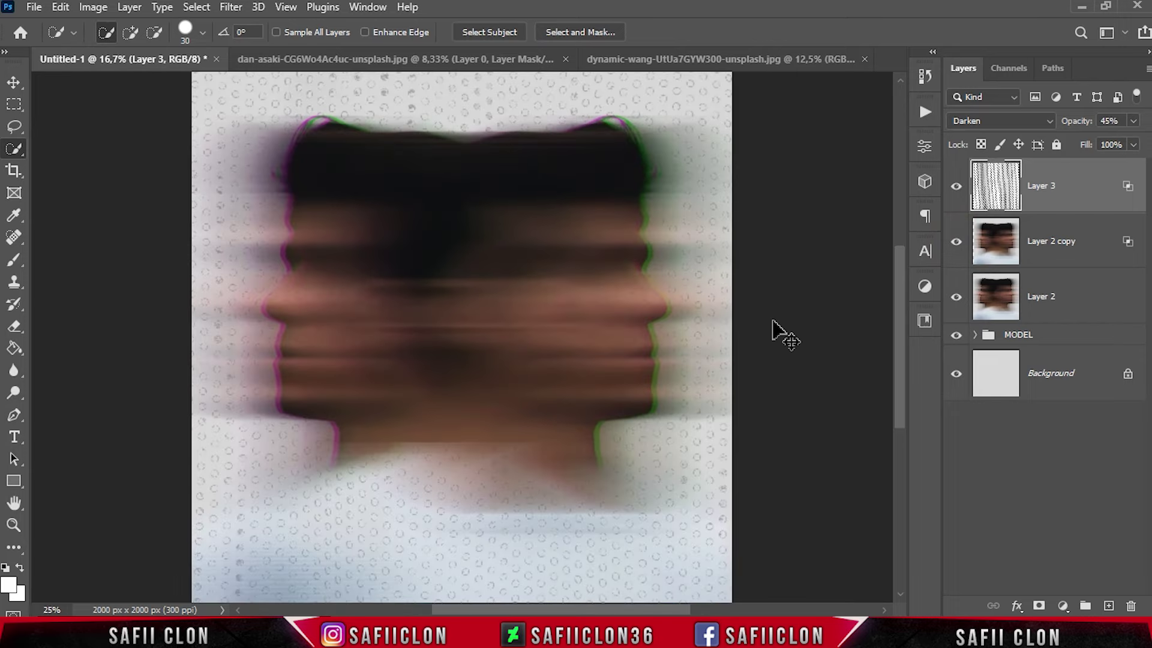
{"action": "key", "text": "ctrl+plus"}
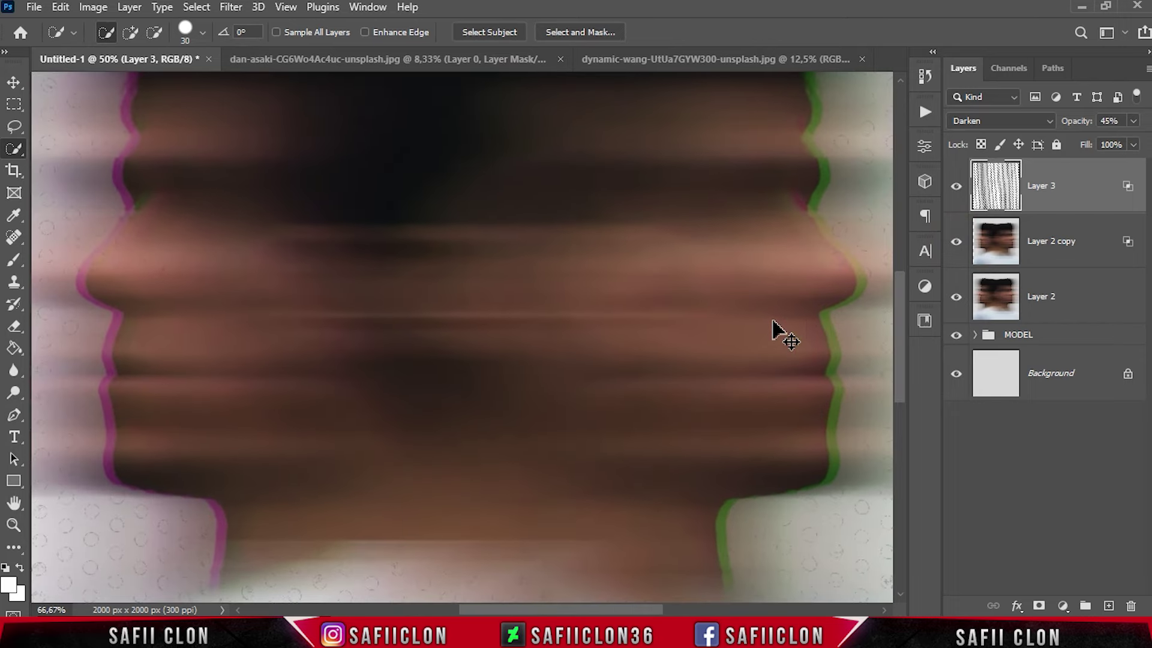
{"action": "key", "text": "ctrl+minus"}
{"action": "key", "text": "ctrl+minus"}
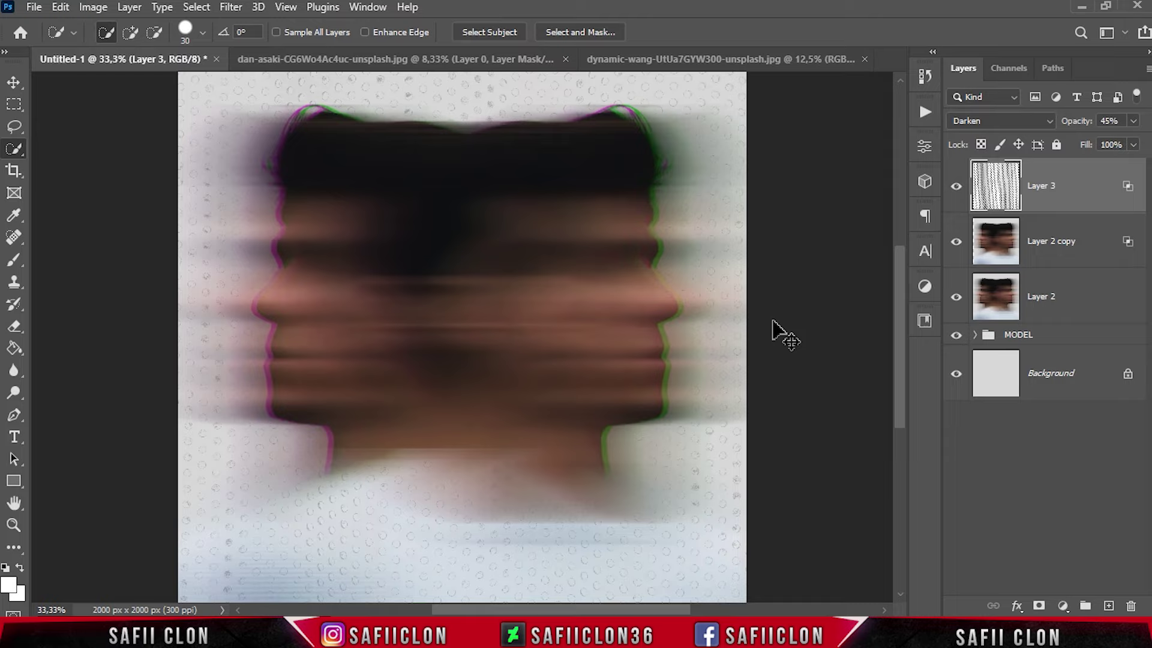
{"action": "key", "text": "ctrl+minus"}
{"action": "key", "text": "ctrl+minus"}
{"action": "key", "text": "ctrl+plus"}
{"action": "key", "text": "ctrl+plus"}
{"action": "key", "text": "ctrl+minus"}
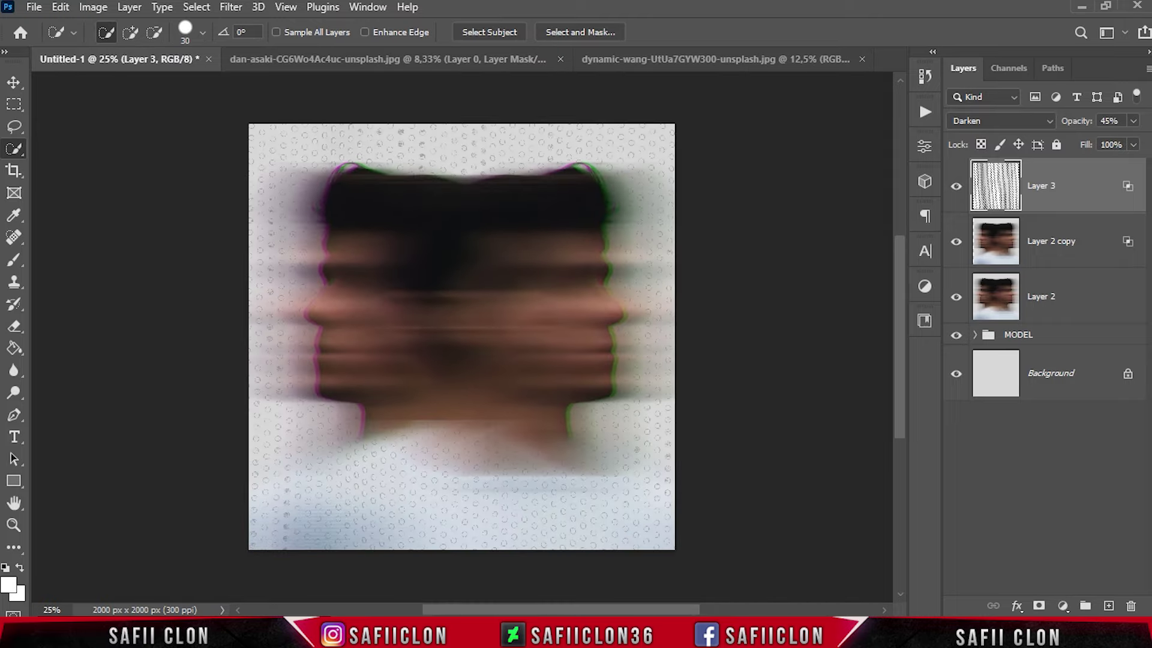